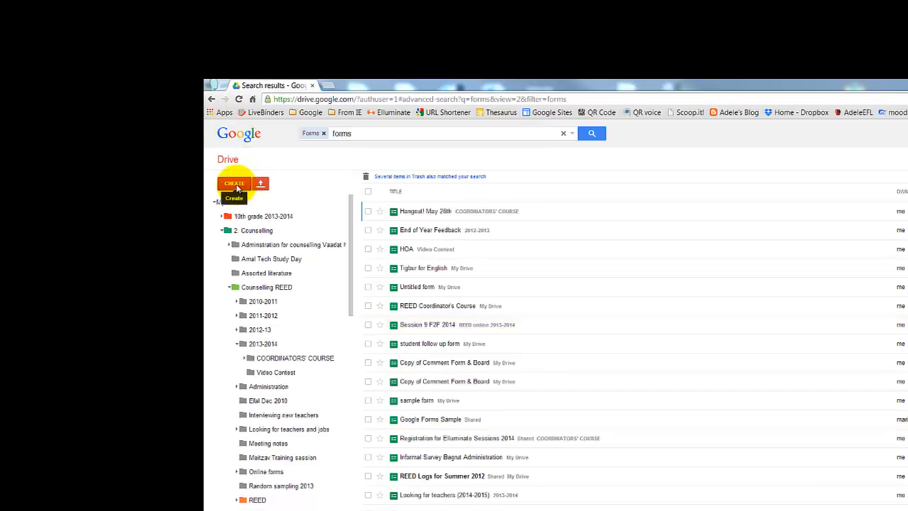
Step: Create a new form titled "Sample Self Answering Quiz" with the Argyle theme
left_click(234, 184)
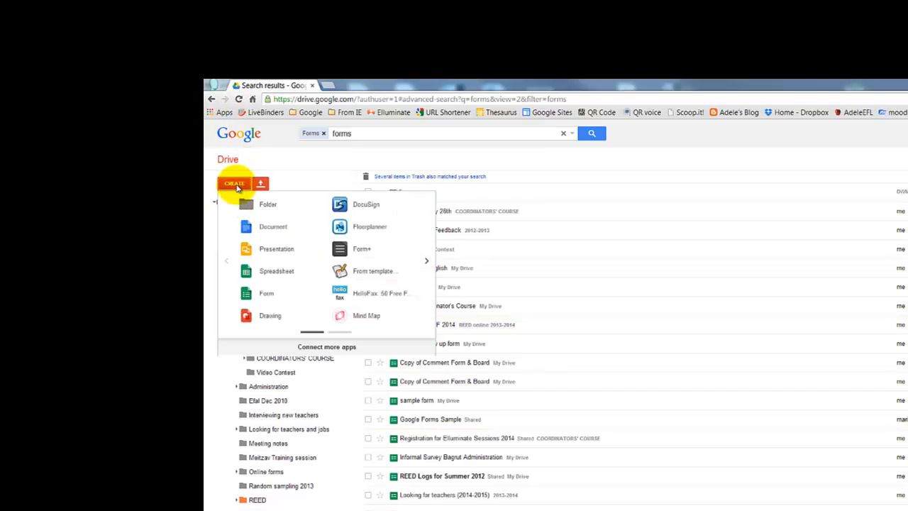
left_click(248, 294)
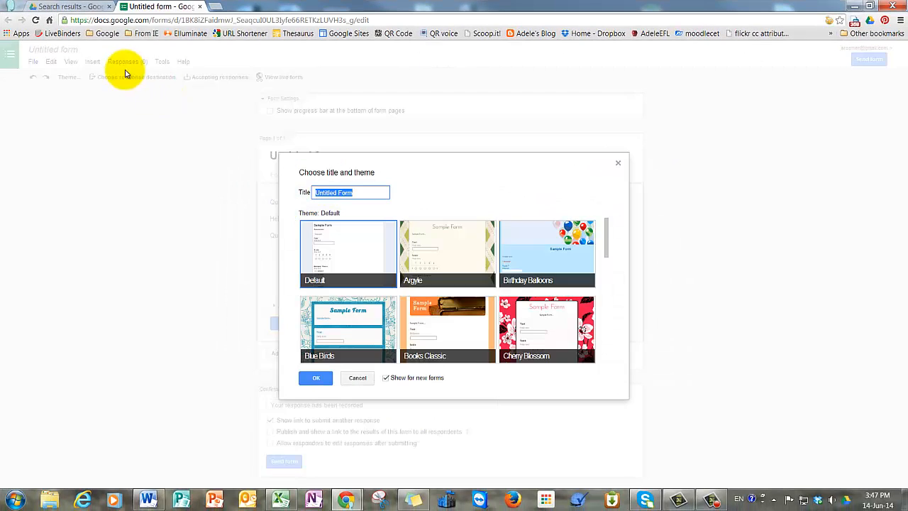
left_click(360, 197)
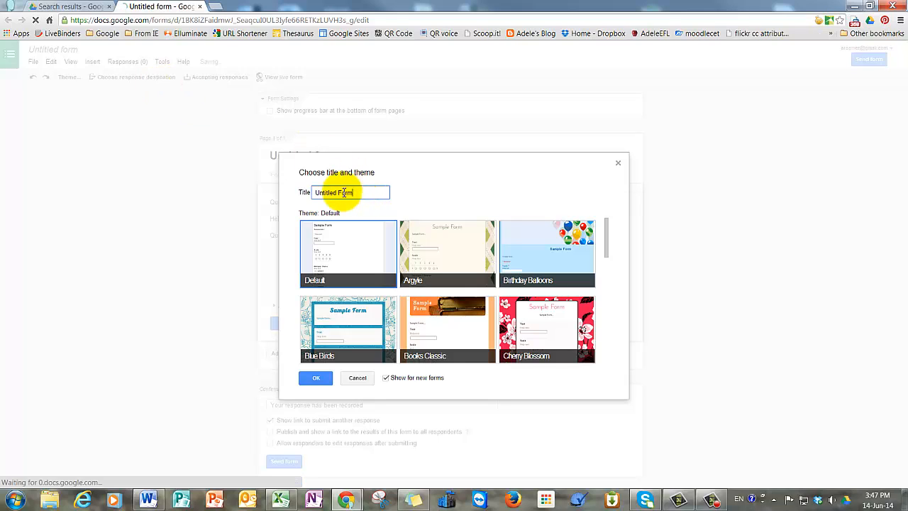
left_click_drag(352, 193, 309, 193)
type("Sm")
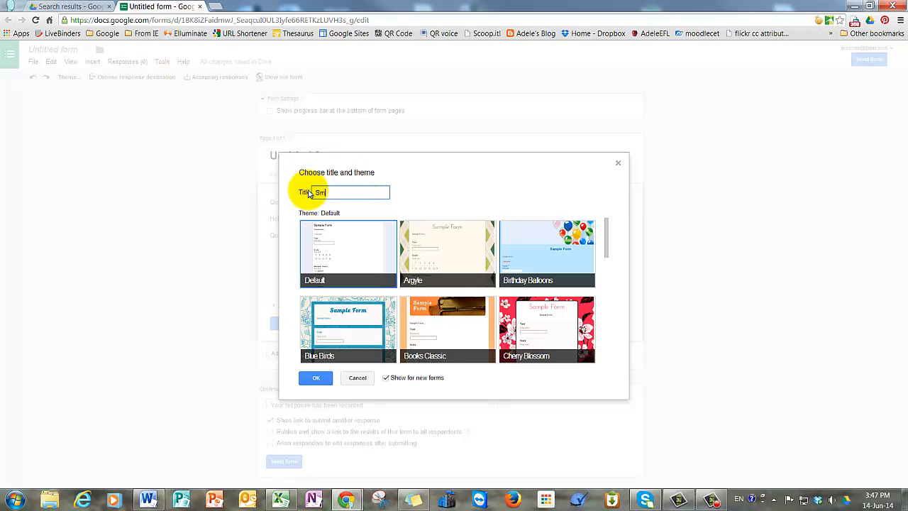
type("aple Self Answering Quiz")
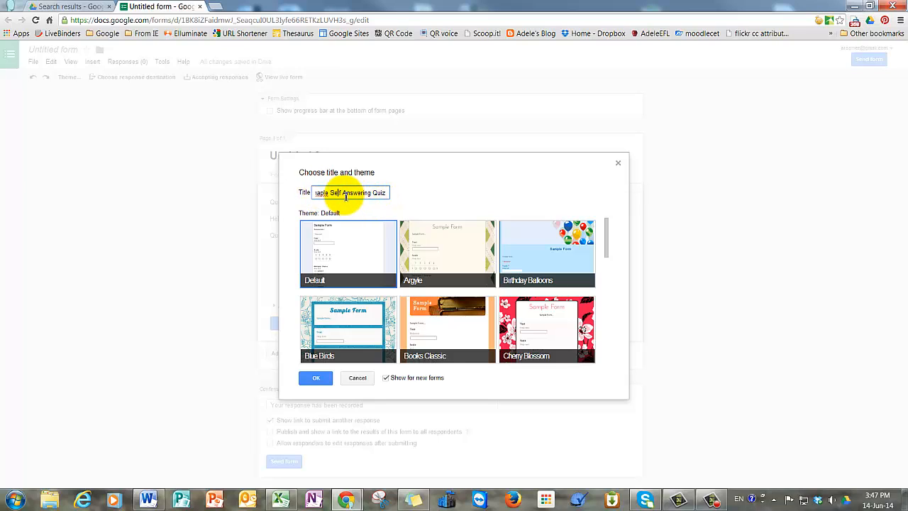
key("Home")
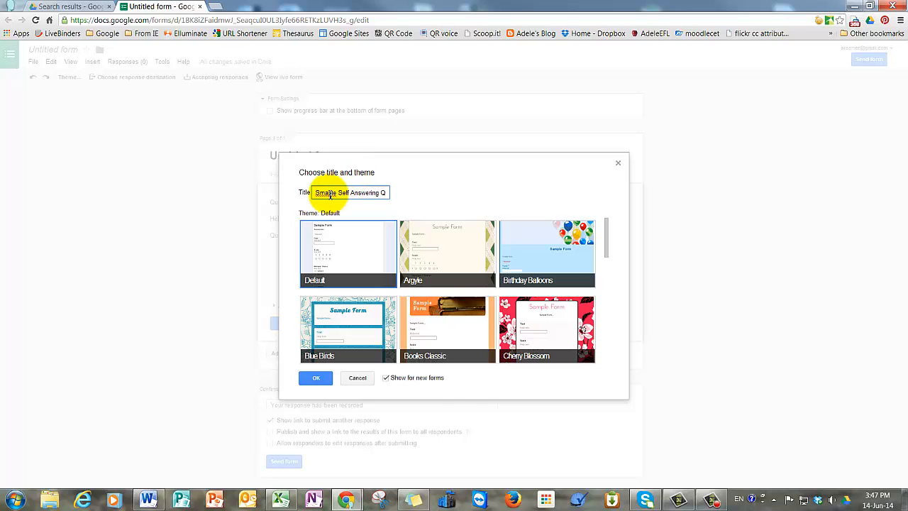
right_click(330, 193)
key("Escape")
type("Sample")
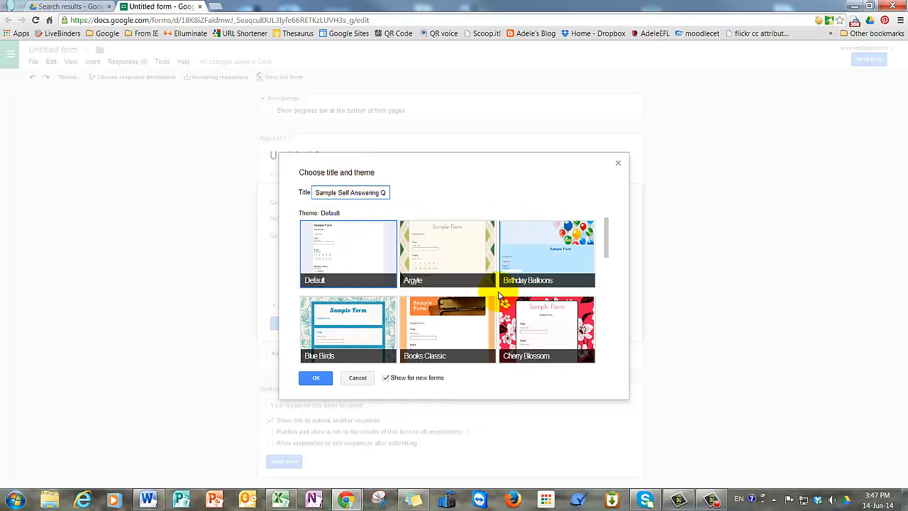
left_click(449, 267)
key("Return")
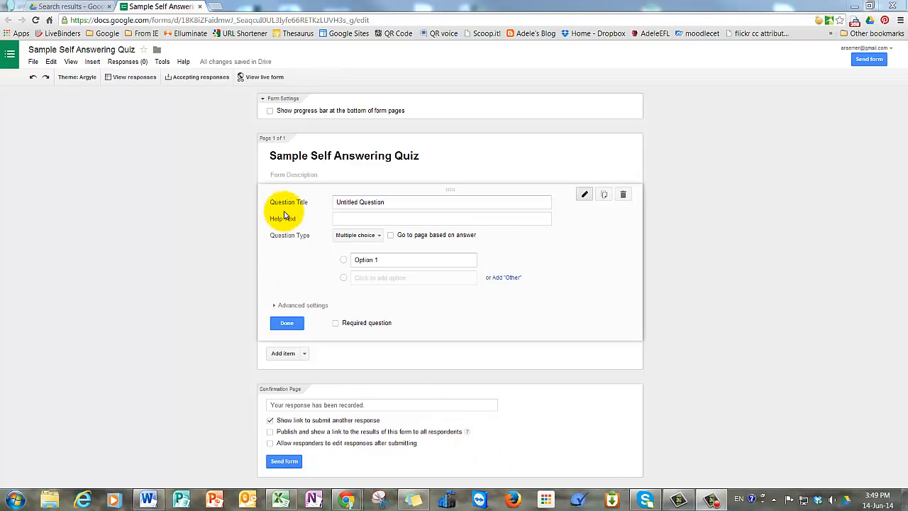
Step: Add a form description inviting students to check their readiness for tomorrow's quiz, re-answer wrong questions until right, and learn from their mistakes
left_click(296, 176)
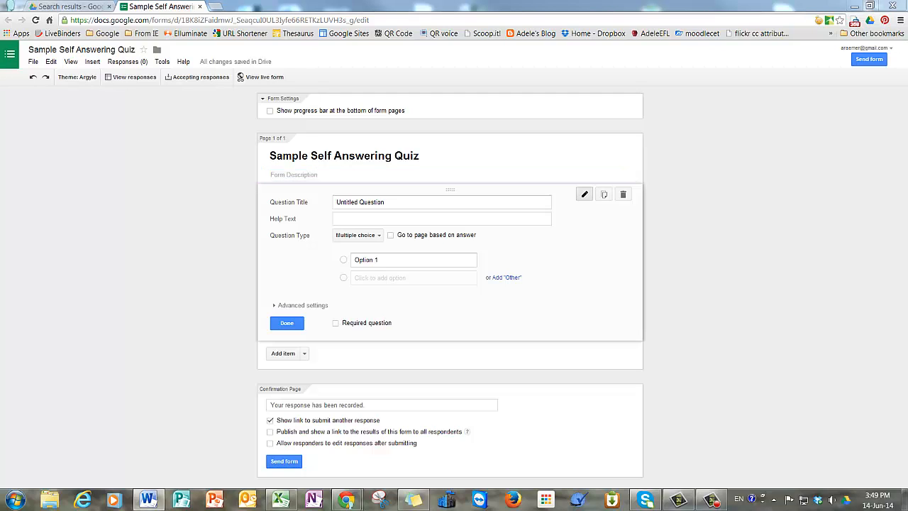
left_click(351, 176)
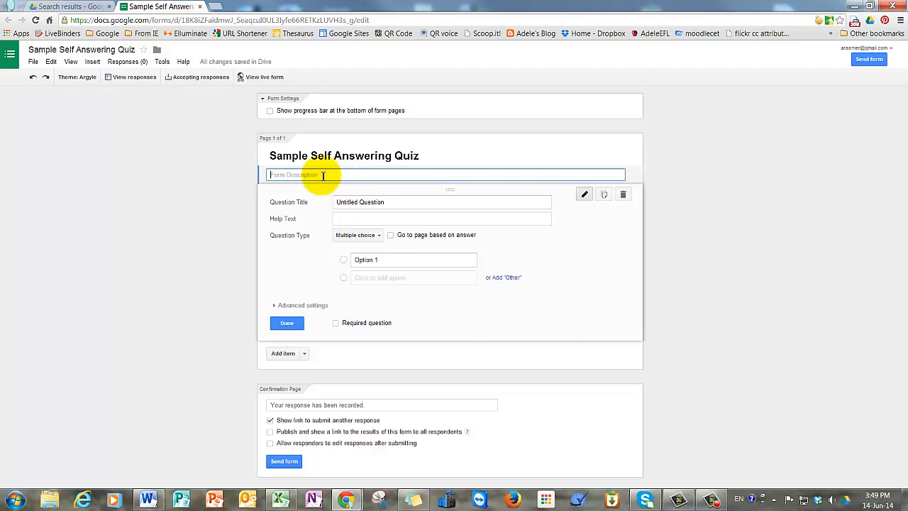
type("In order to be sure you are ready for our quiz tomorrow, see if you know the answers to the following questions. If you get an answer wrong, you can answer again until you get it right! Be sure to learn from your mistakes, if you have any!")
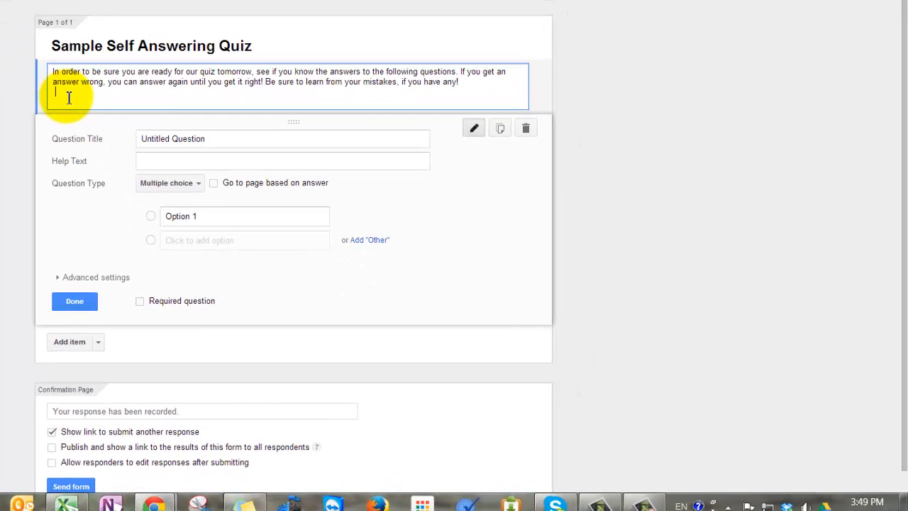
left_click_drag(459, 85, 40, 73)
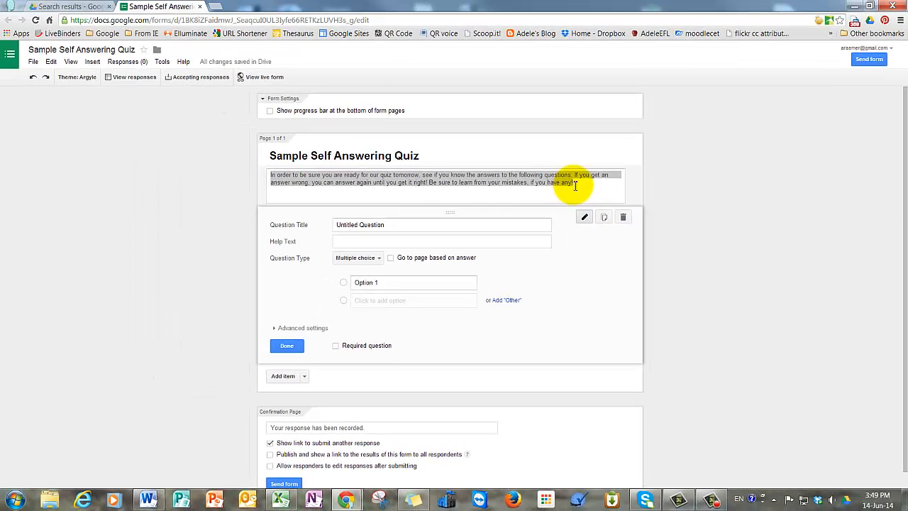
left_click(522, 96)
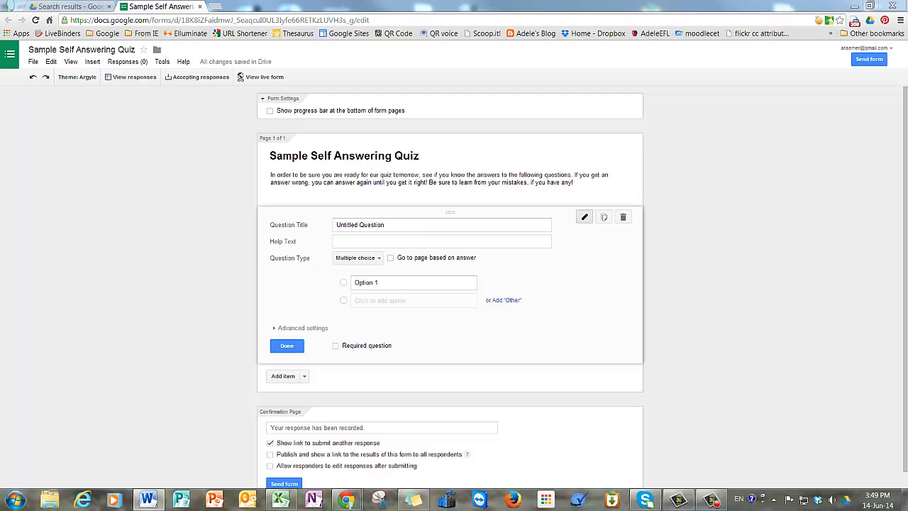
Step: Set the first question's title to "1) Who wrote the play: All My Sons?"
left_click(397, 226)
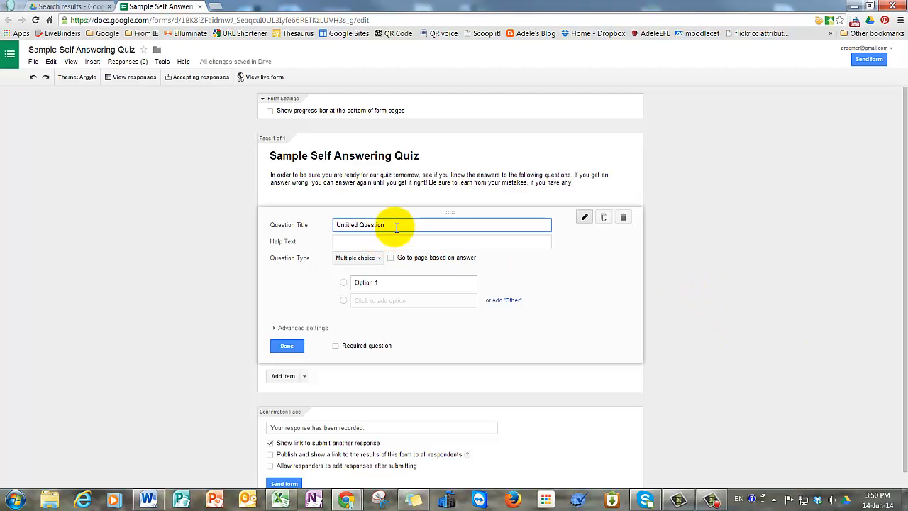
left_click_drag(397, 225, 314, 224)
type("1) Who wrote the play: All My Sons?")
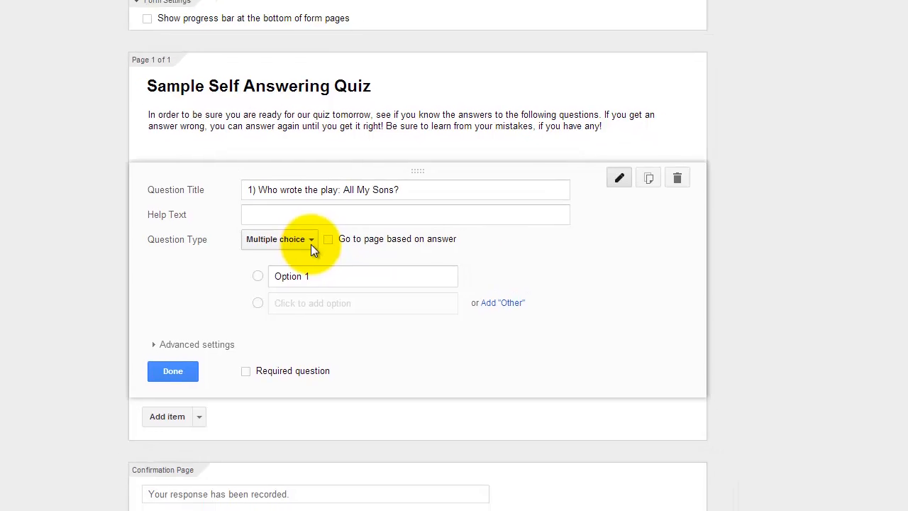
Step: Give the multiple-choice question the options George Hammerstein, Oscar Wilde, Arthur Miller and Marilyn Monroe, and collapse its advanced settings
left_click(201, 227)
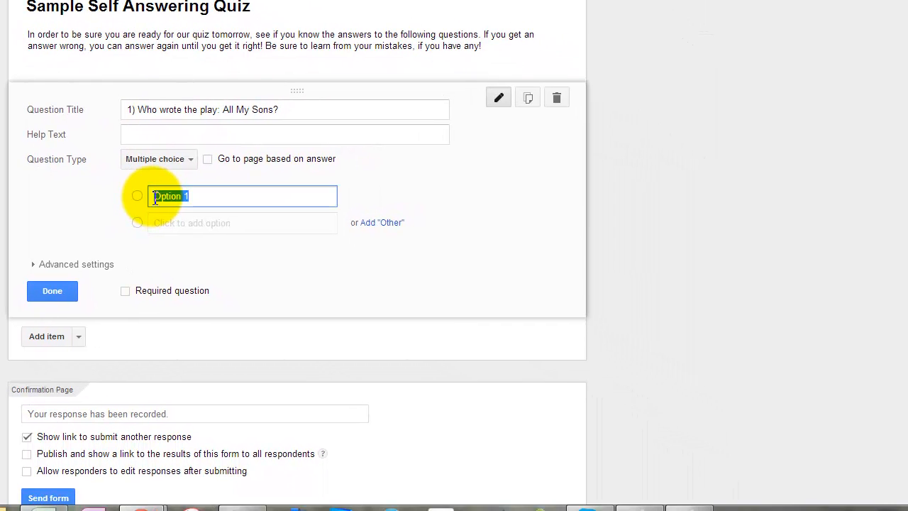
type("George Hammerstein Oscar Wilde Arthur Miller Marilyn Monroe")
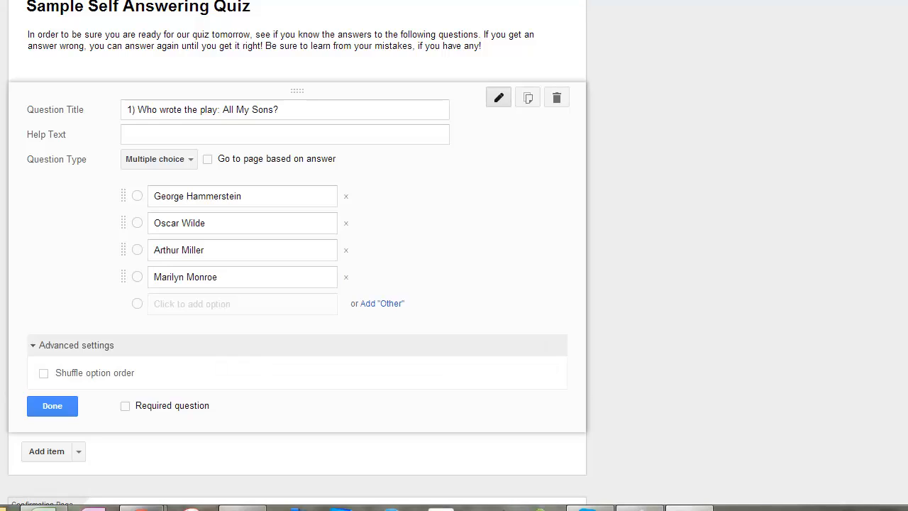
left_click(207, 344)
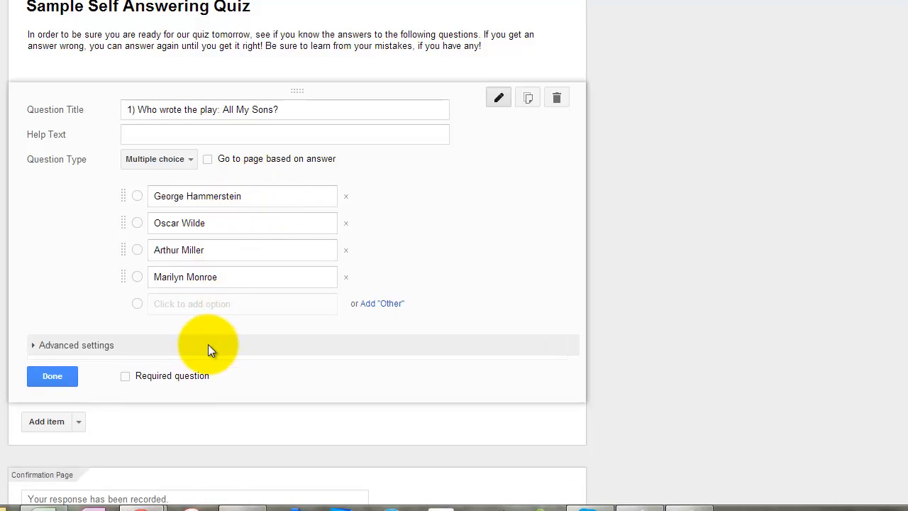
left_click(40, 346)
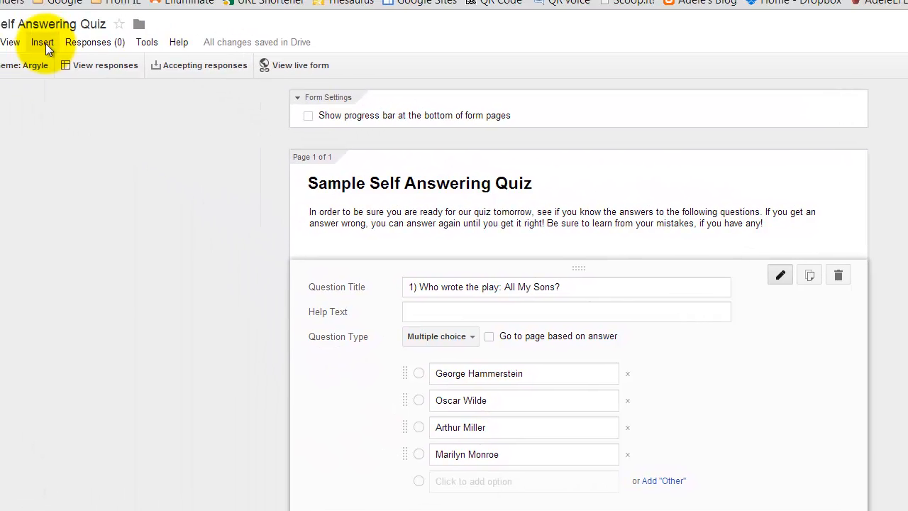
Step: Insert a page break after question 1, titled "Correct!" with the description "Good job! Now go on to the next question!"
left_click(45, 43)
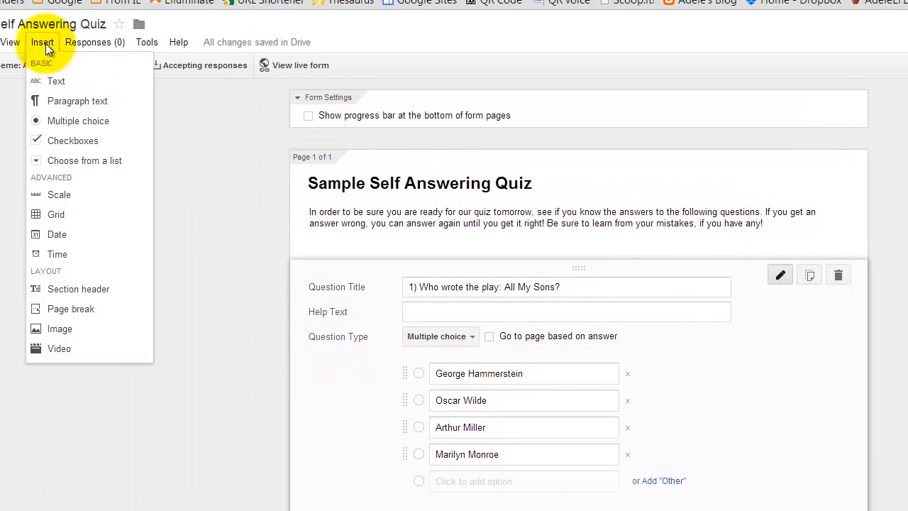
left_click(57, 311)
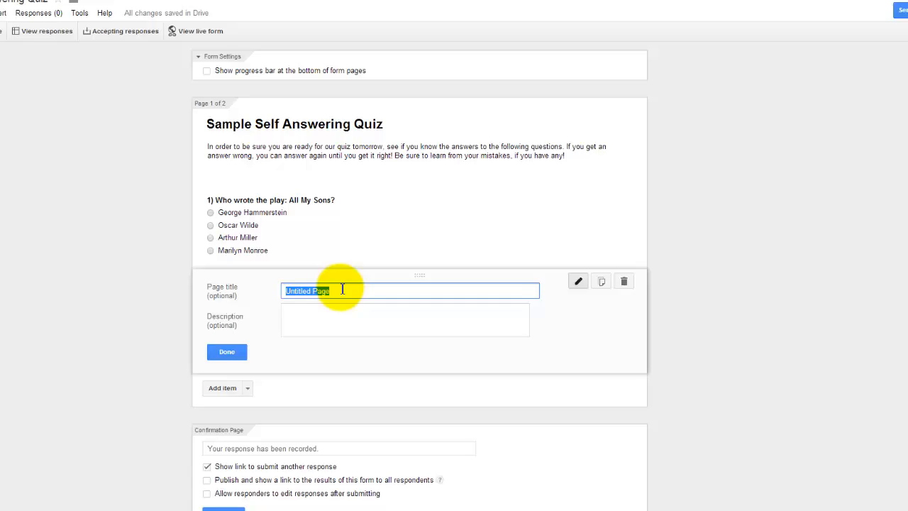
type("c")
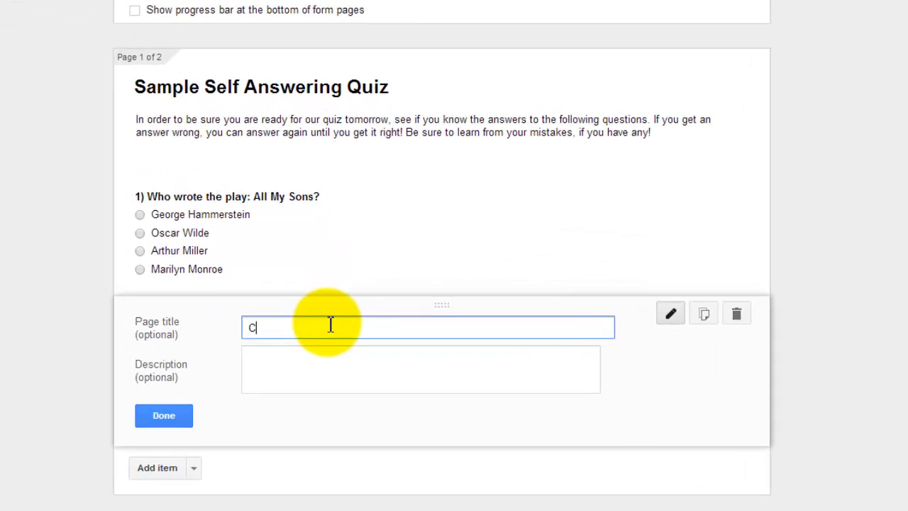
type("orrect")
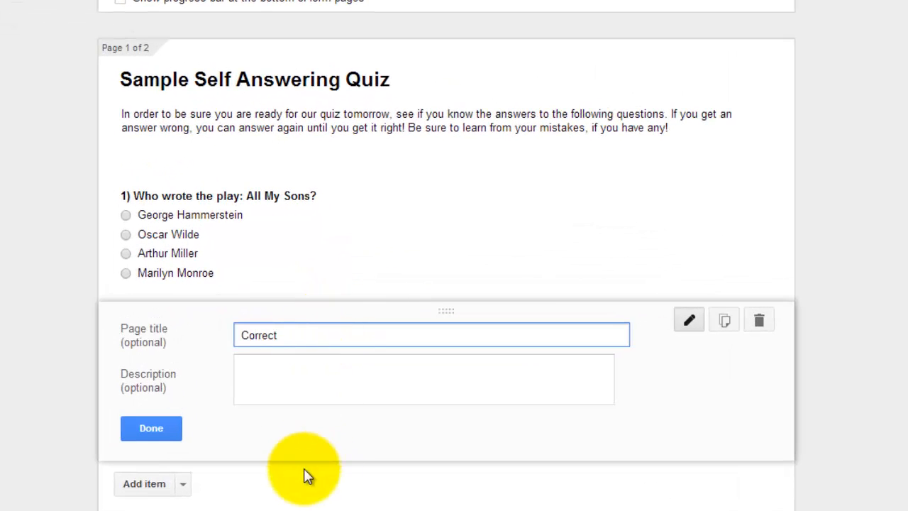
left_click(150, 423)
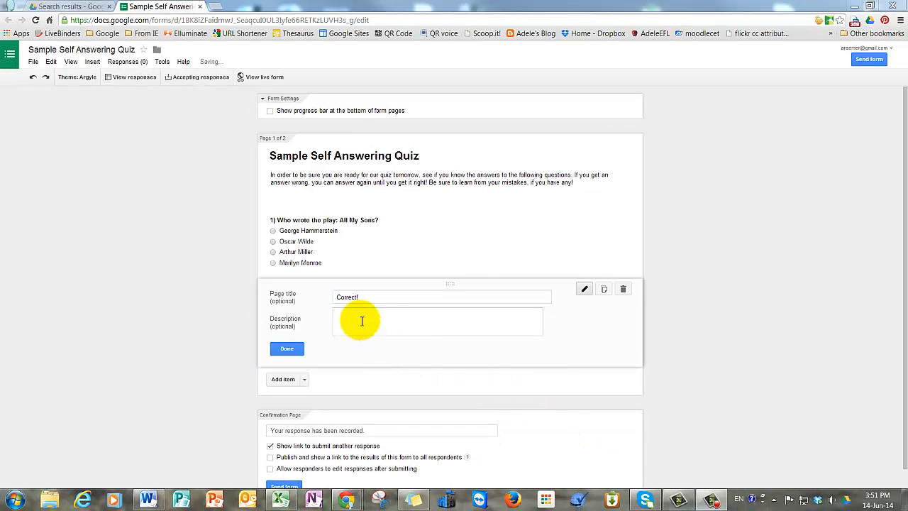
left_click(360, 315)
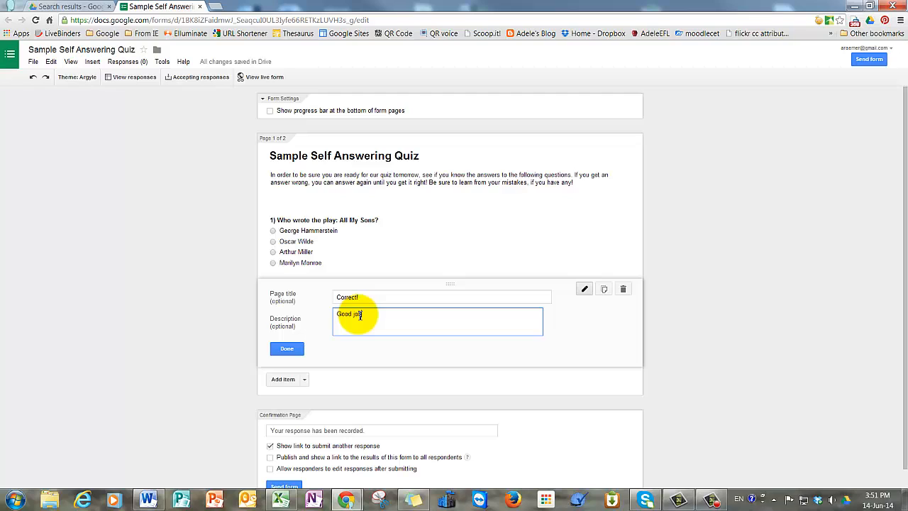
type("Good job! Now go on to the next question!")
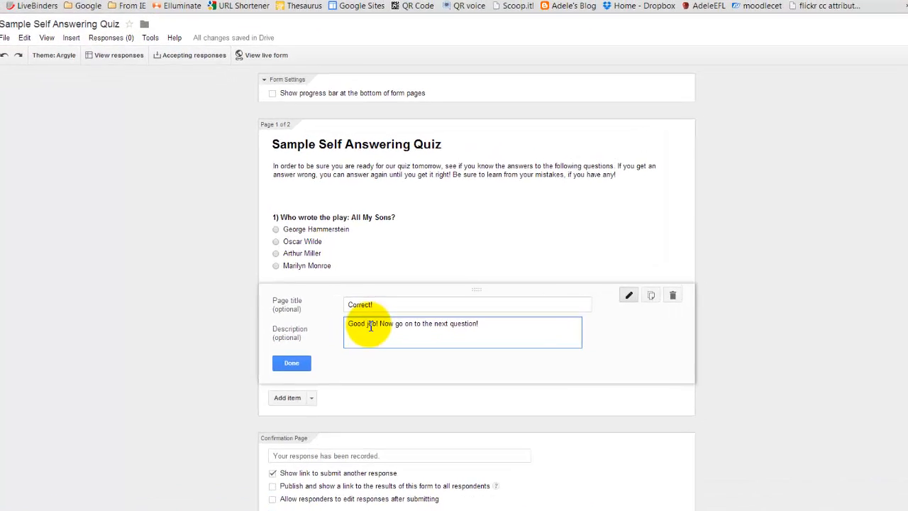
left_click(287, 348)
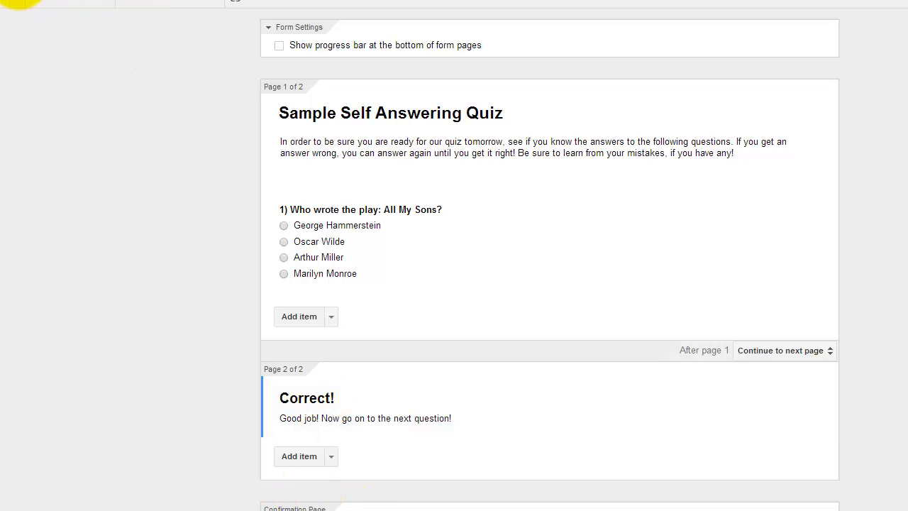
Step: Insert another page break after the "Correct!" page, titled "Nope - sorry" with the description "Try again"
left_click(6, 0)
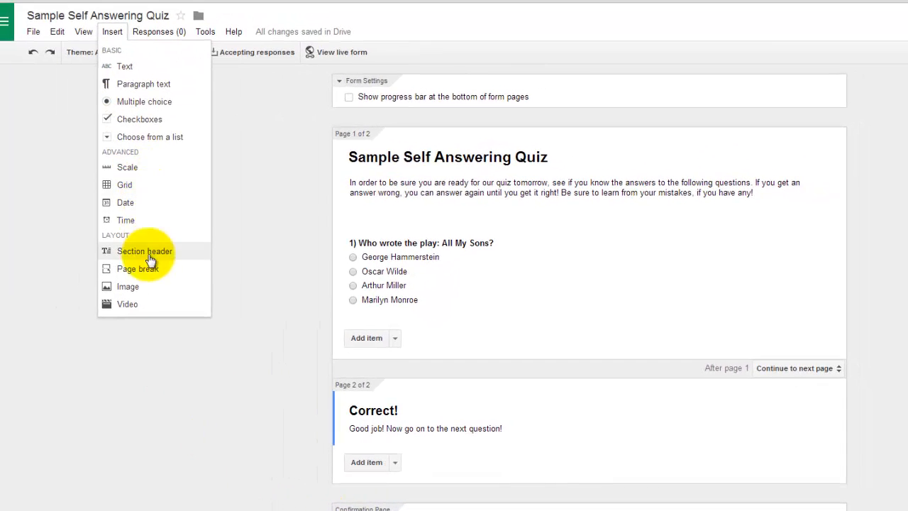
left_click(106, 260)
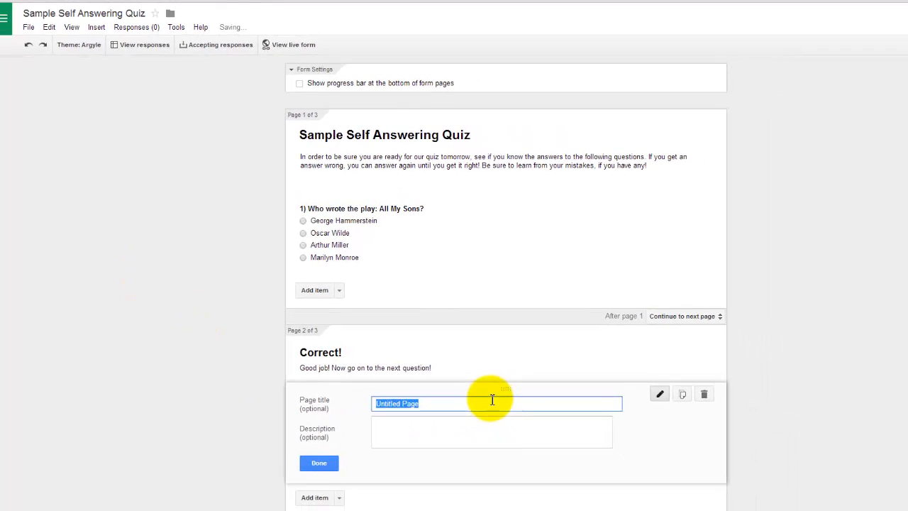
type("Nope - sorry -")
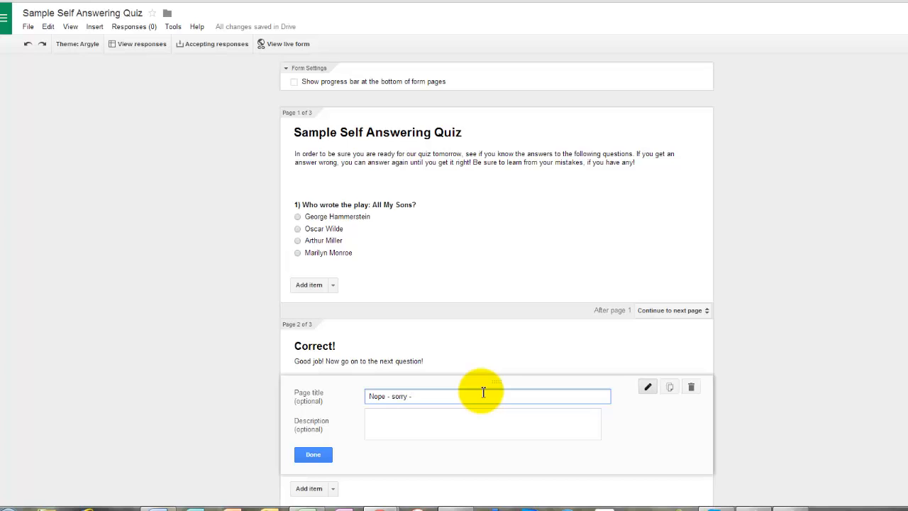
key("BackSpace")
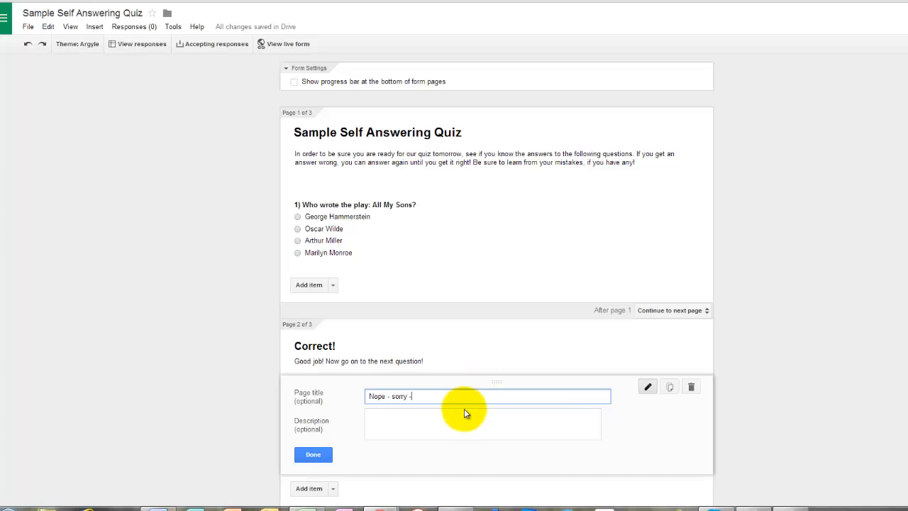
left_click(392, 418)
type("Try ag")
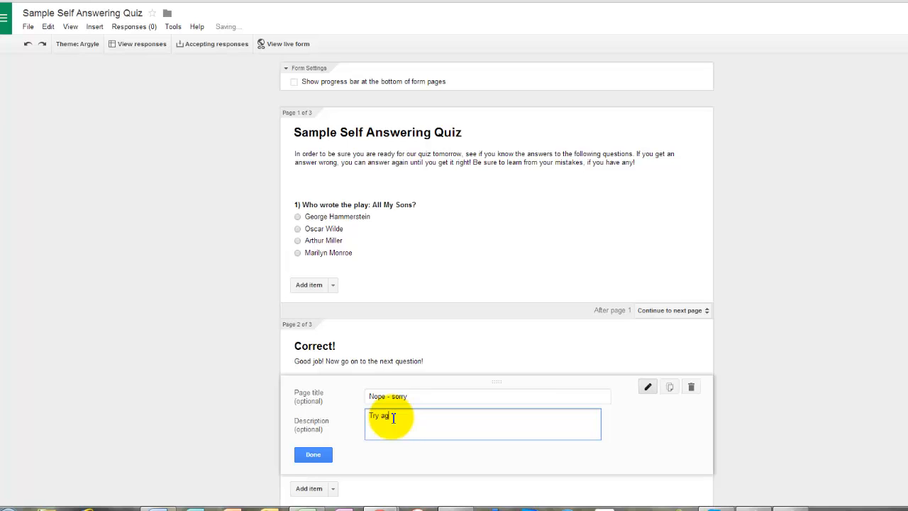
type("ain")
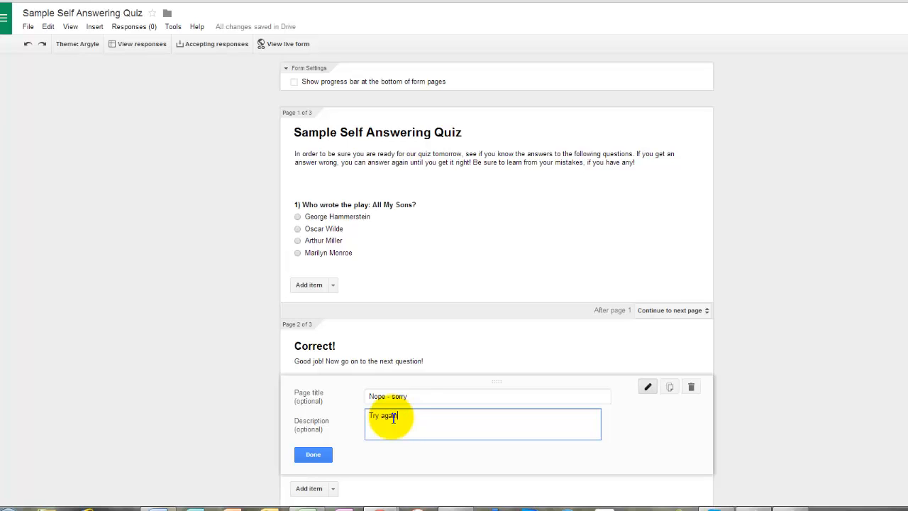
left_click(321, 457)
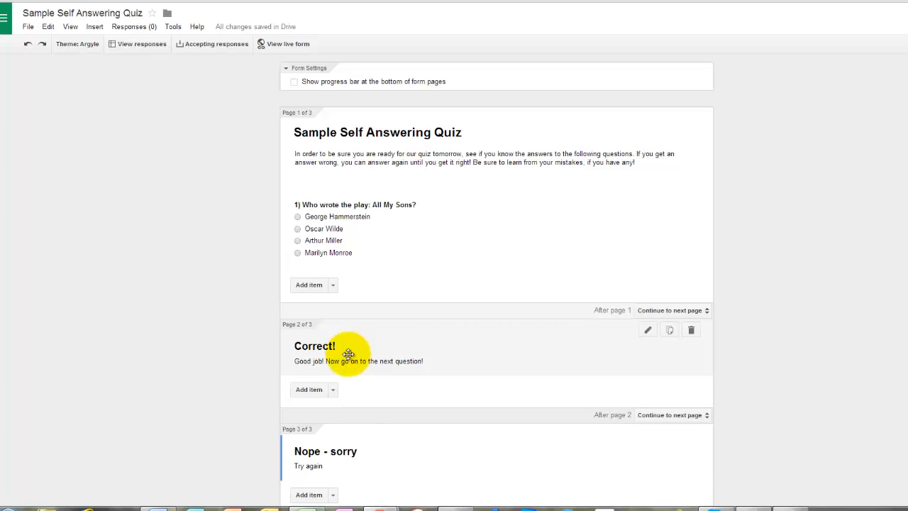
scroll(354, 454, "down", 1)
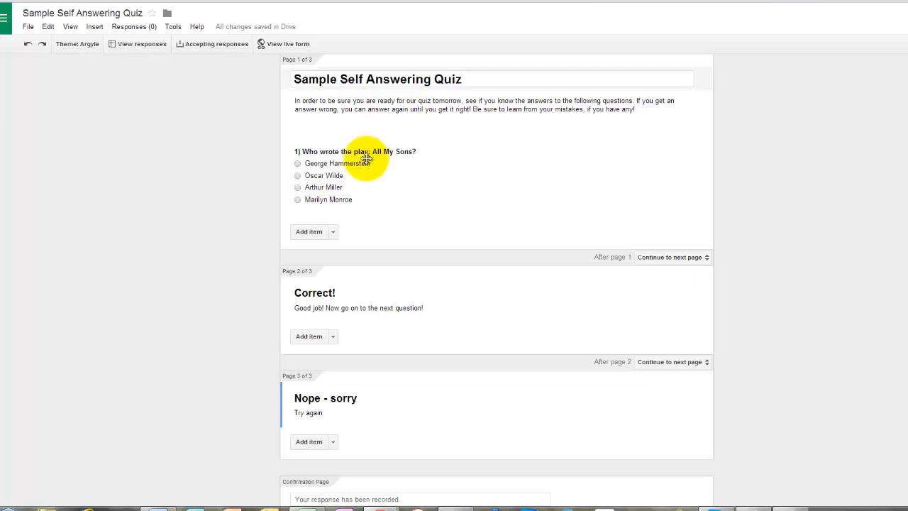
Step: Reopen question 1 for editing and enable going to a page based on the answer
left_click(647, 152)
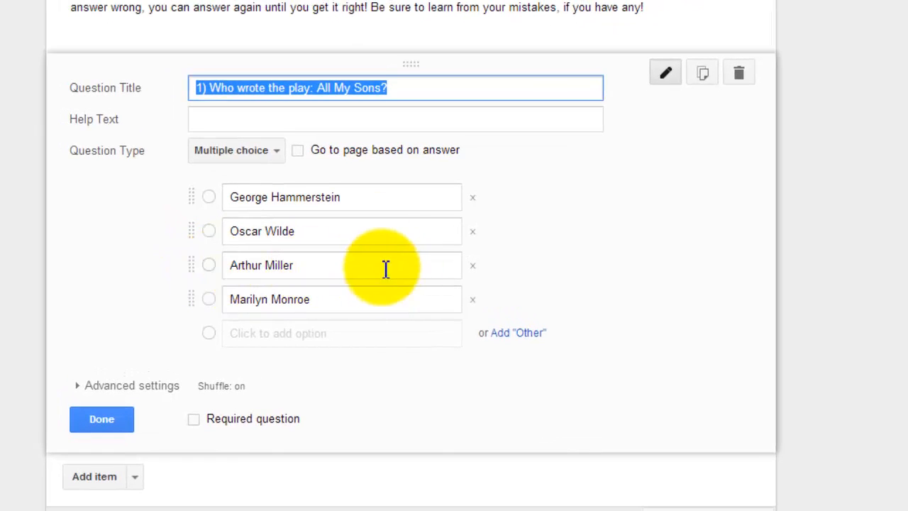
left_click(299, 152)
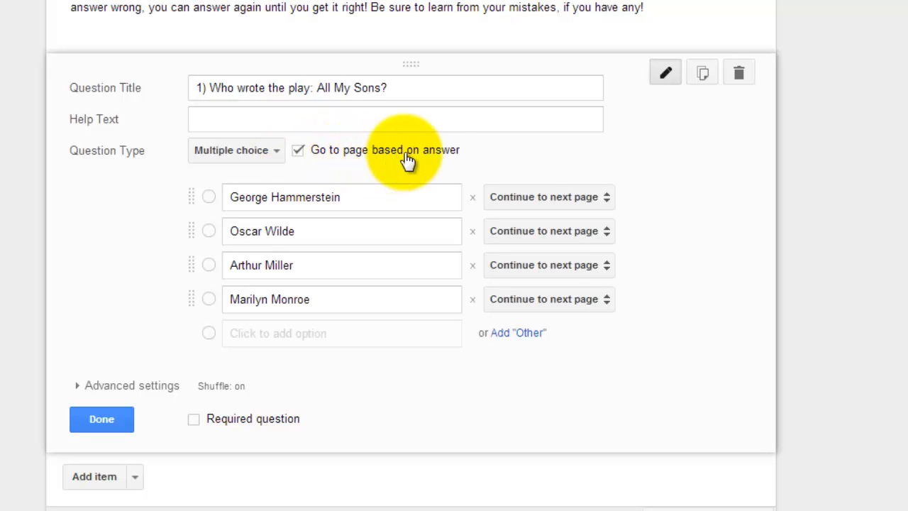
scroll(777, 178, "down", 2)
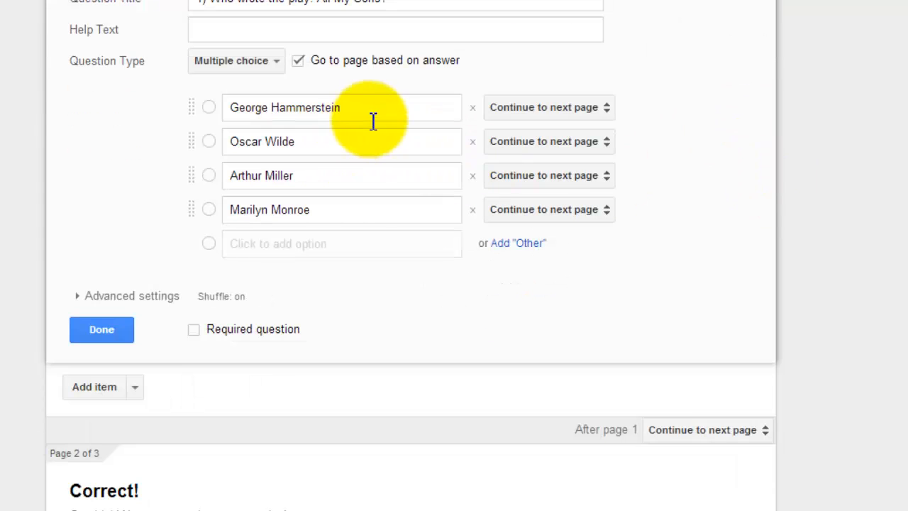
Step: Route George Hammerstein, Oscar Wilde and Marilyn Monroe to page 3 (Nope - sorry), and Arthur Miller to page 2 (Correct!)
left_click(575, 120)
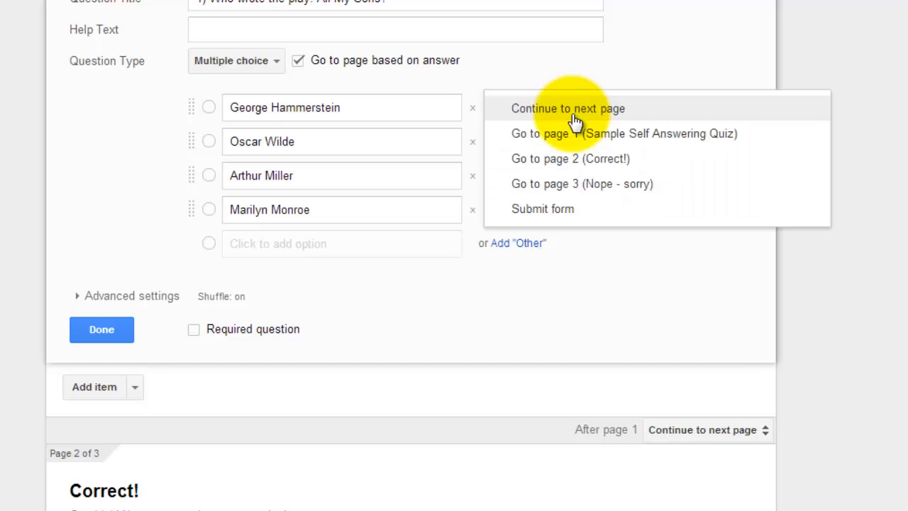
left_click(580, 197)
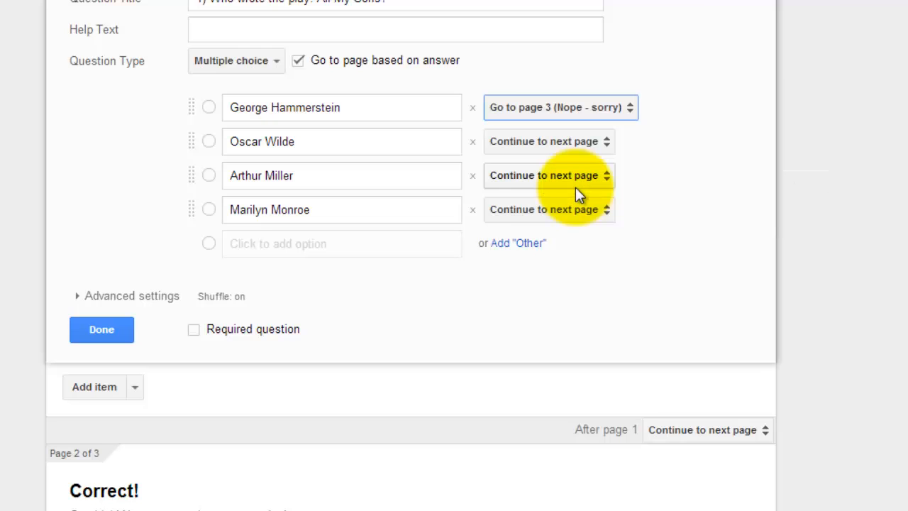
left_click(522, 151)
left_click(532, 217)
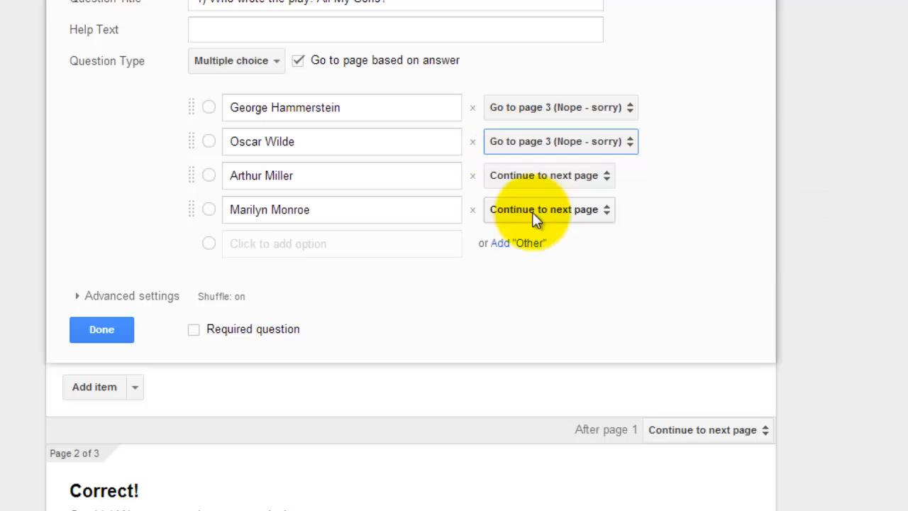
left_click(527, 209)
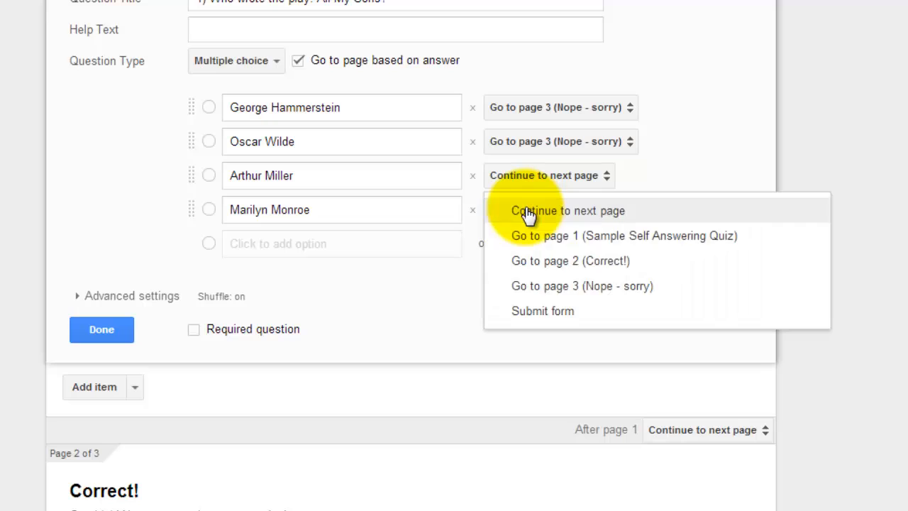
left_click(545, 283)
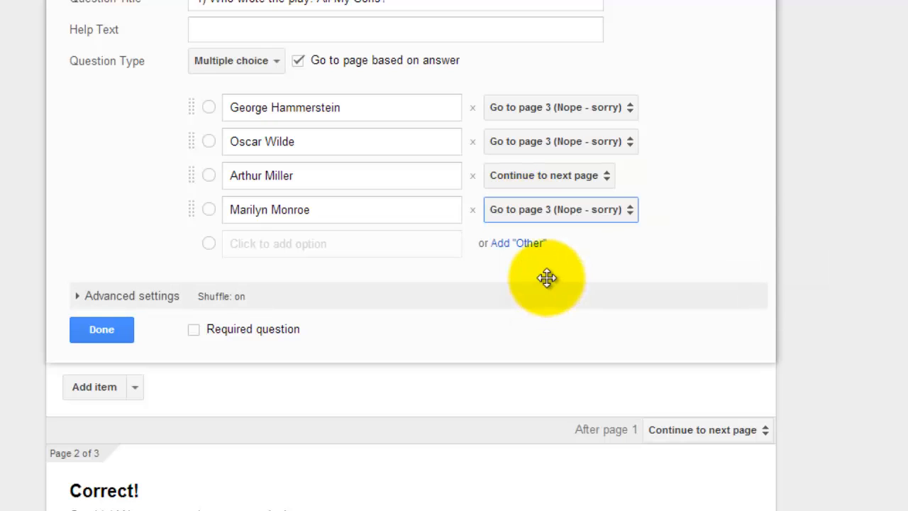
left_click(548, 174)
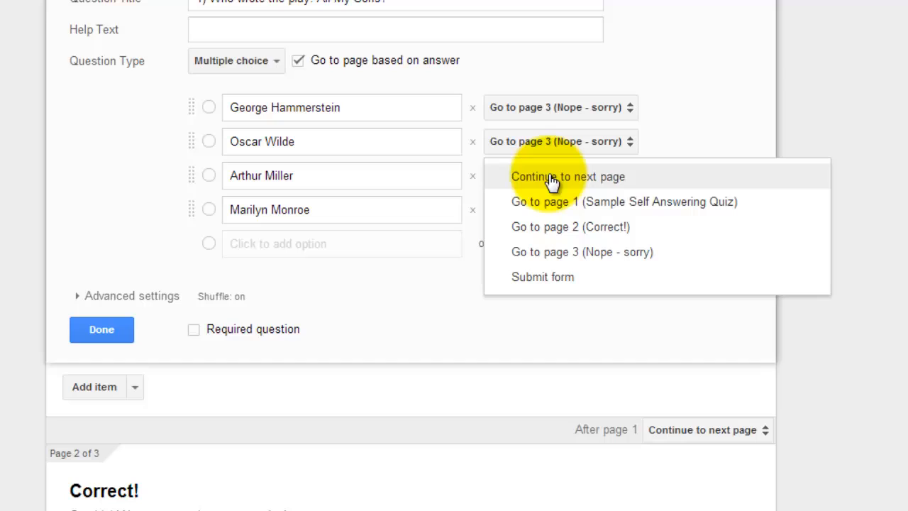
left_click(553, 229)
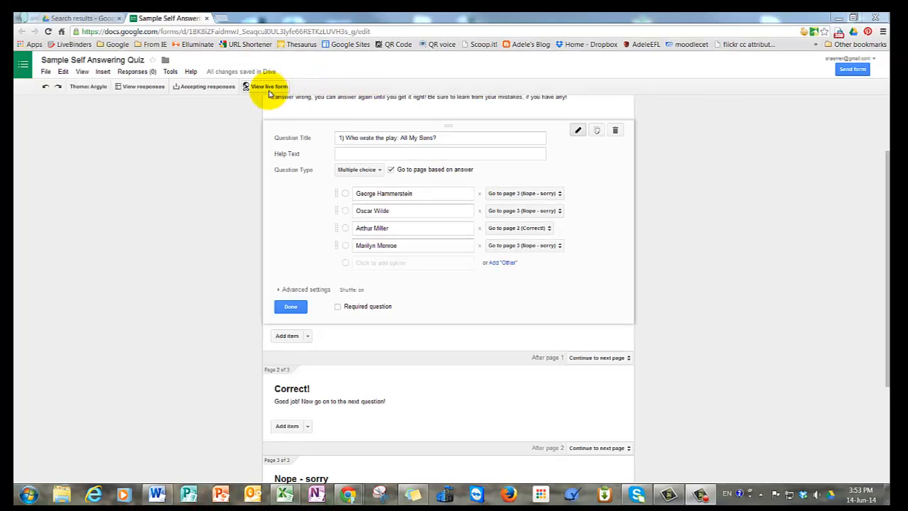
Step: Open the live form and test question 1 with the answer Marilyn Monroe, then go back and test Arthur Miller
left_click(268, 89)
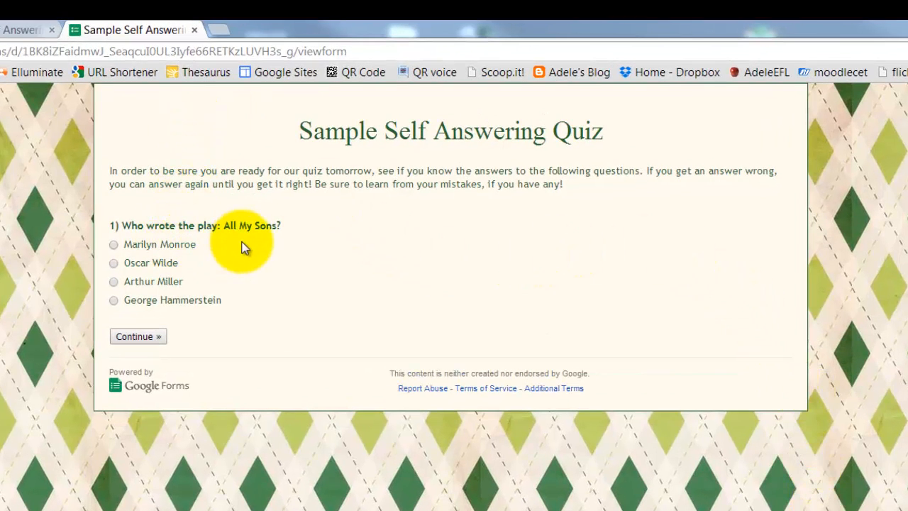
left_click(113, 245)
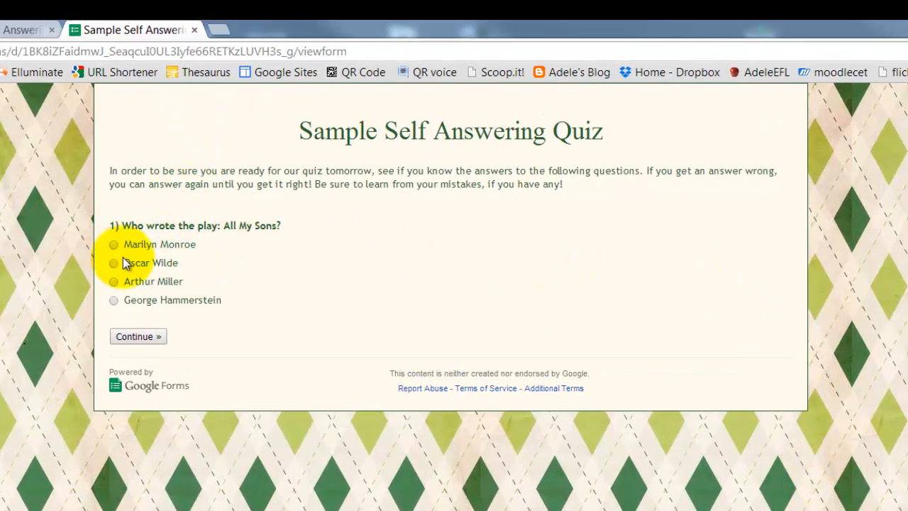
left_click(155, 339)
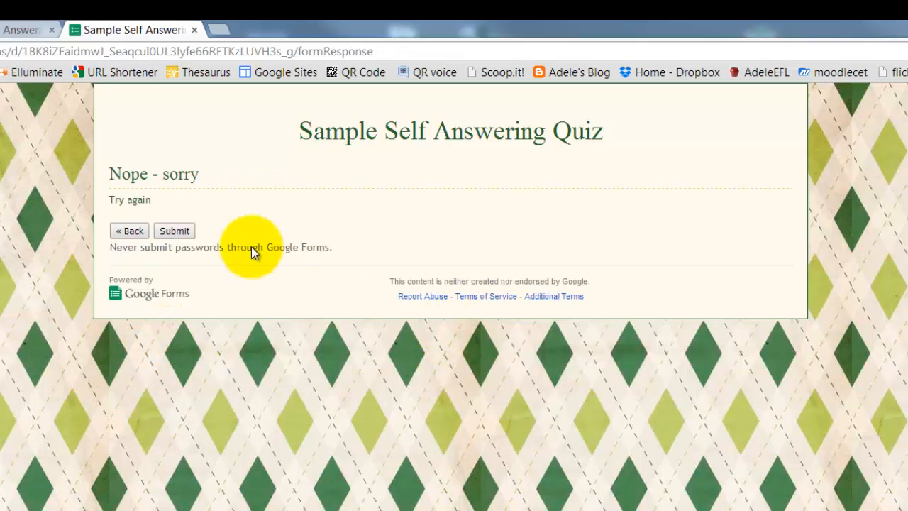
left_click(135, 233)
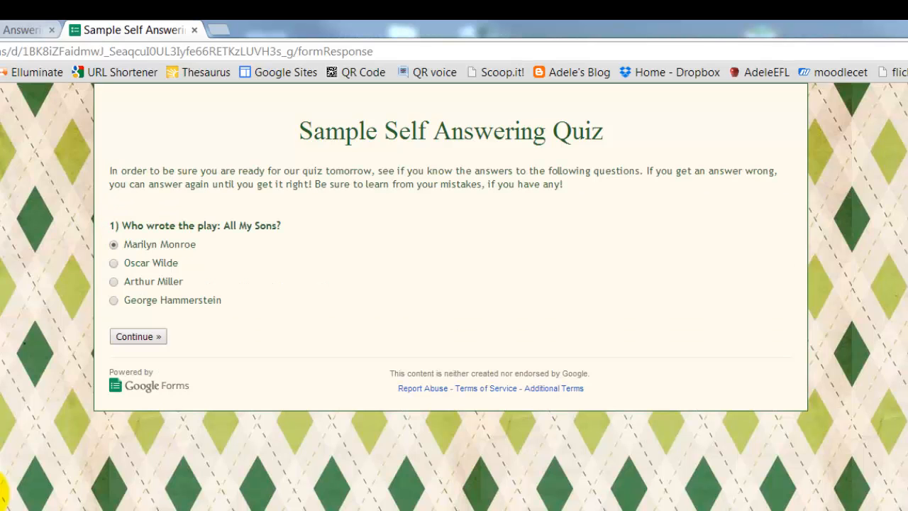
left_click(113, 283)
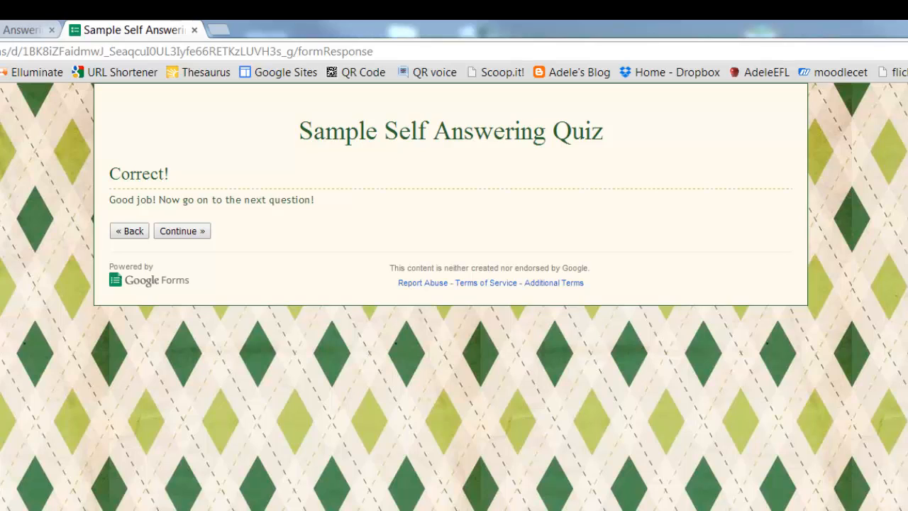
Step: Return to the form editor and insert a page break after the "Nope - sorry" page, titled "Question 2"
left_click(16, 30)
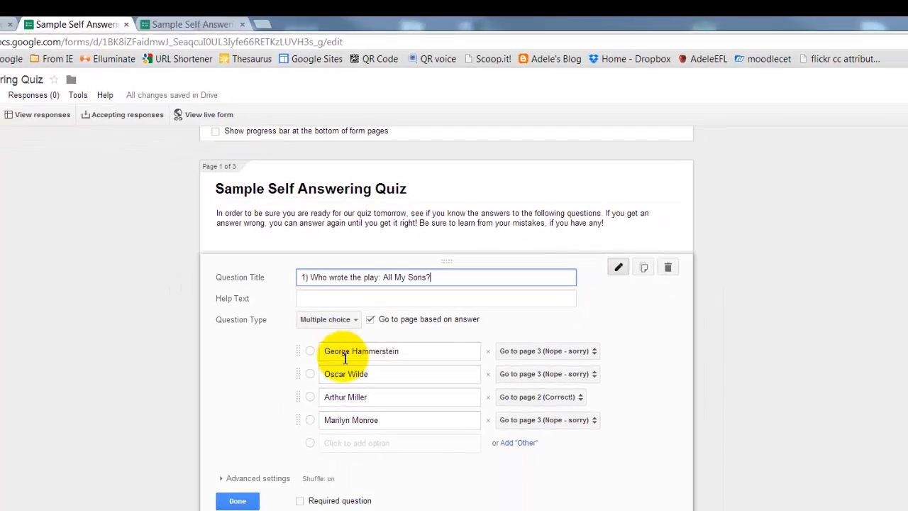
scroll(333, 461, "down", 2)
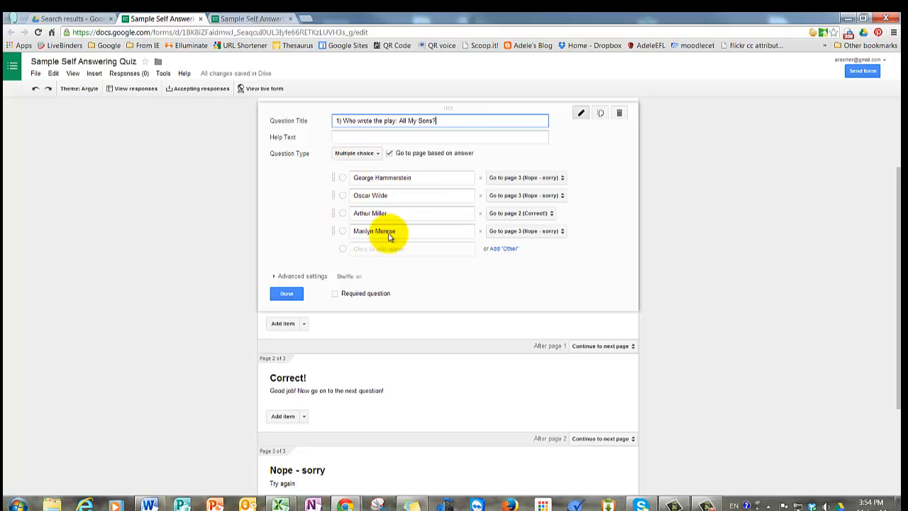
scroll(328, 404, "down", 2)
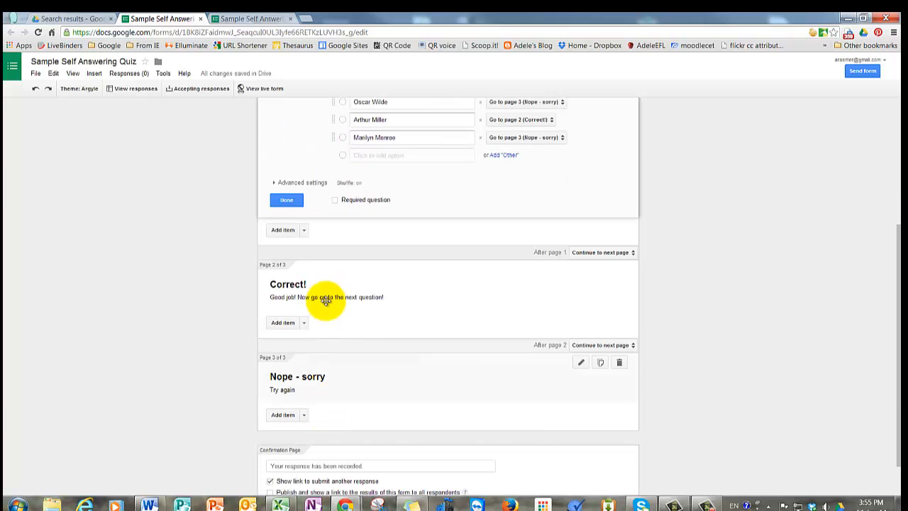
scroll(328, 418, "down", 1)
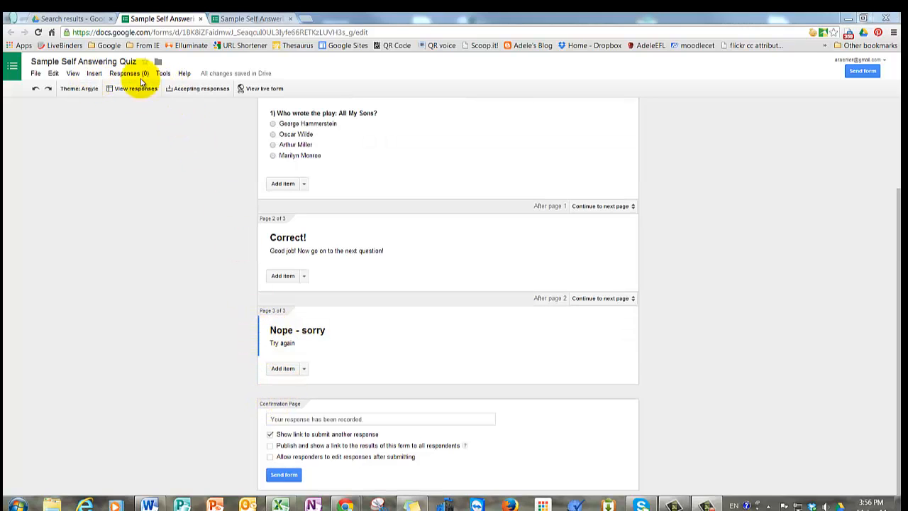
left_click(96, 74)
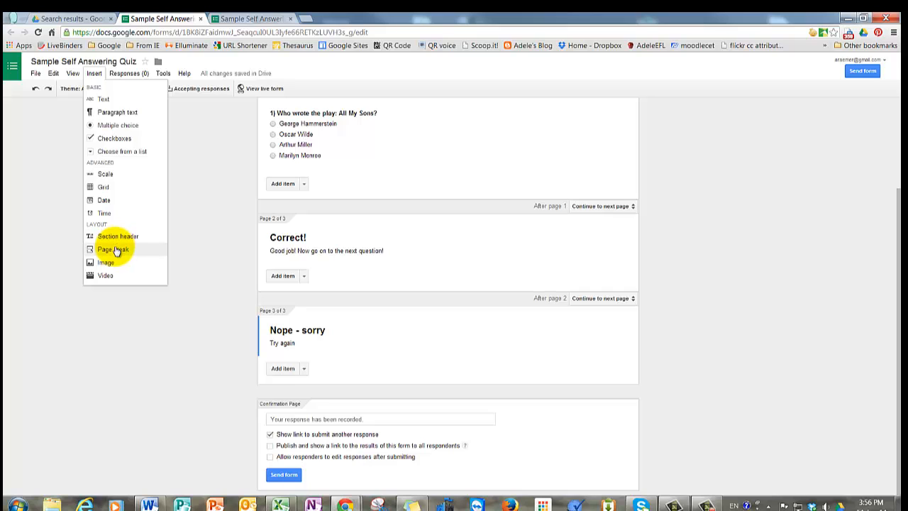
left_click(115, 250)
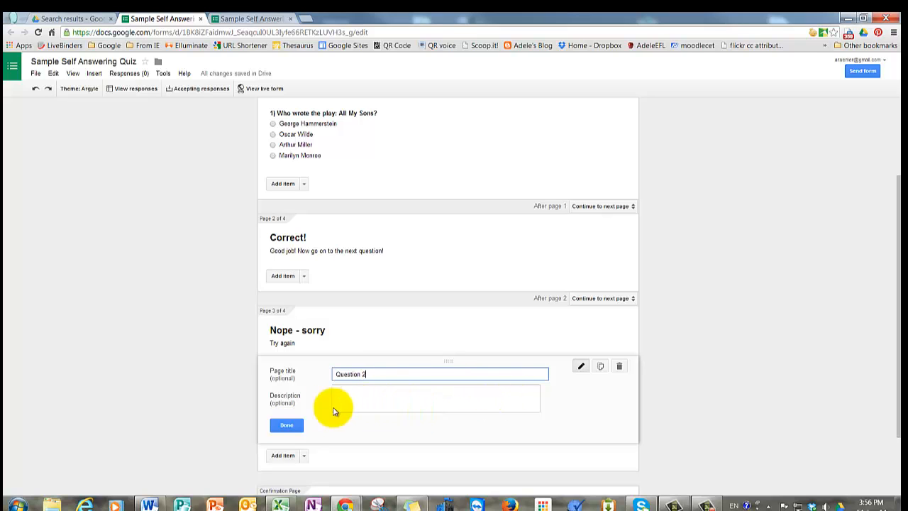
left_click(277, 424)
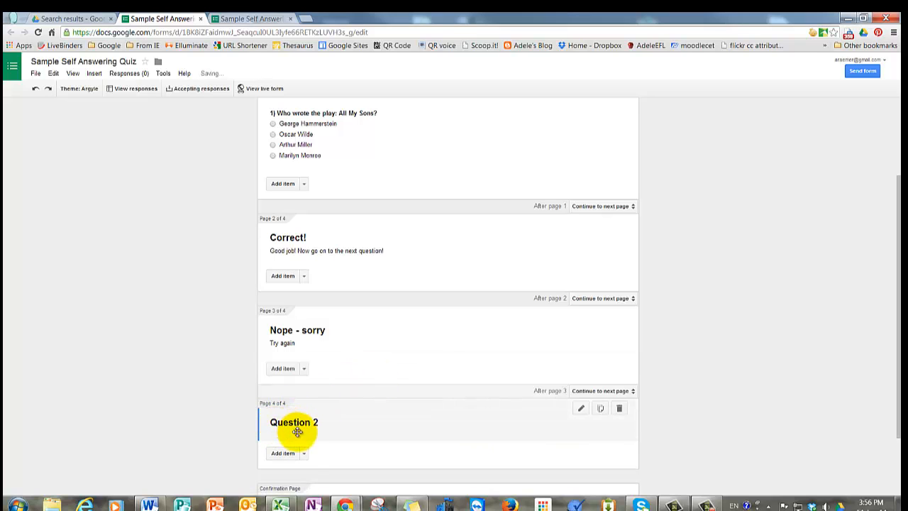
Step: Add a multiple-choice question to the "Question 2" page with the title "2) In which war did Larry disappear?"
left_click(305, 454)
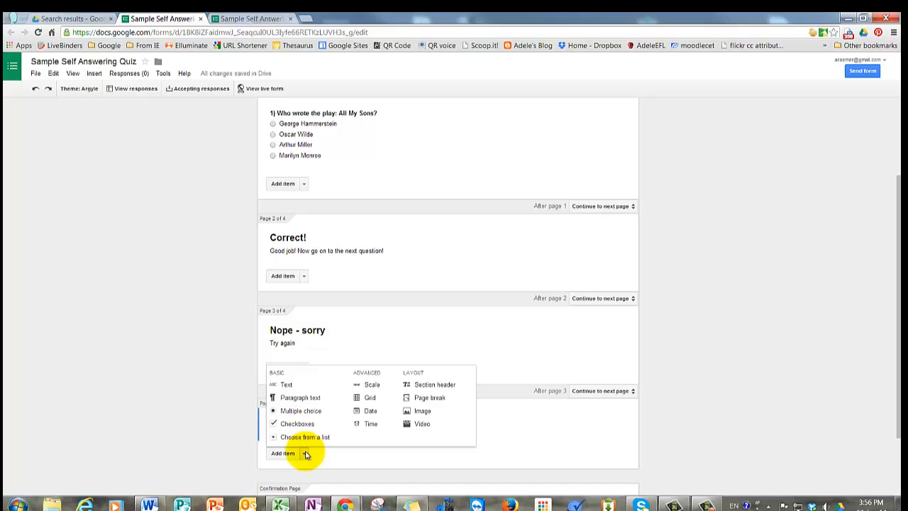
left_click(300, 412)
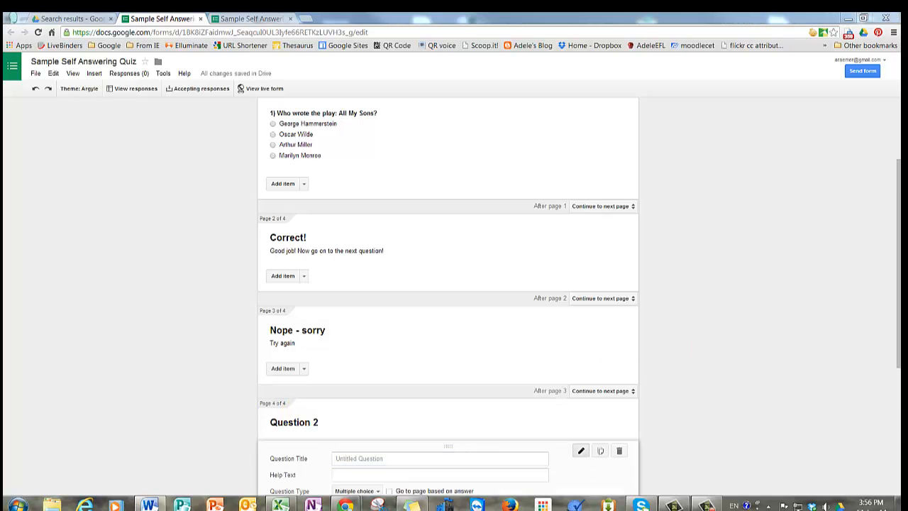
left_click(356, 458)
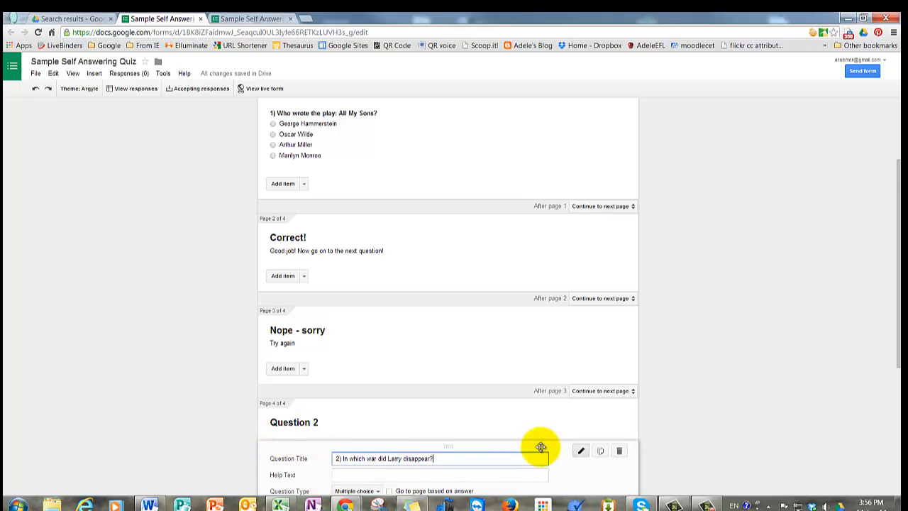
Step: Give question 2 the options WWI, WWII, The Korean War and The Vietnam War, and make it a required question
scroll(541, 446, "down", 3)
scroll(546, 444, "down", 2)
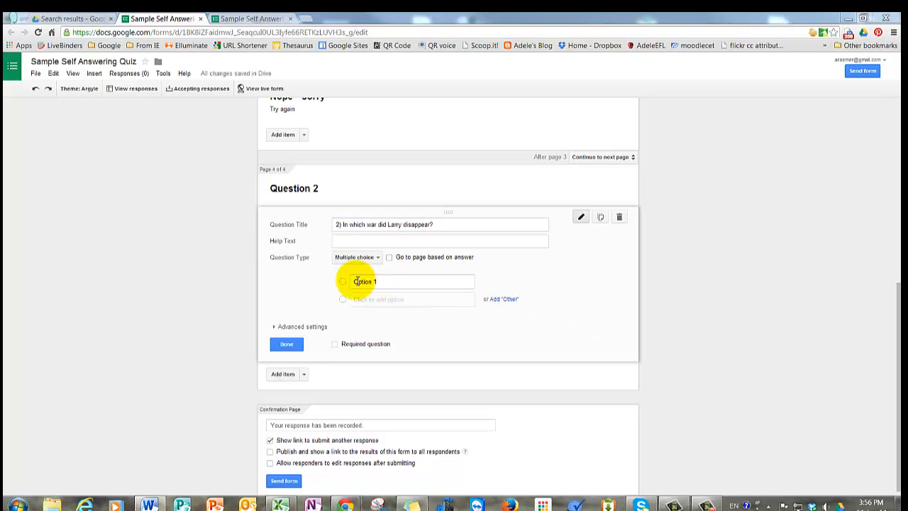
left_click(396, 283)
type("WWI WWII The Korean War The Vietnam War")
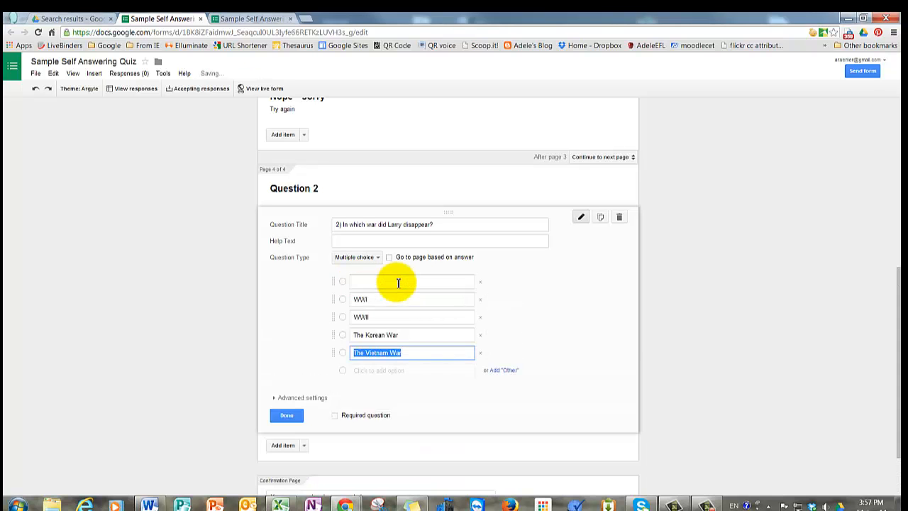
left_click(380, 282)
left_click(490, 204)
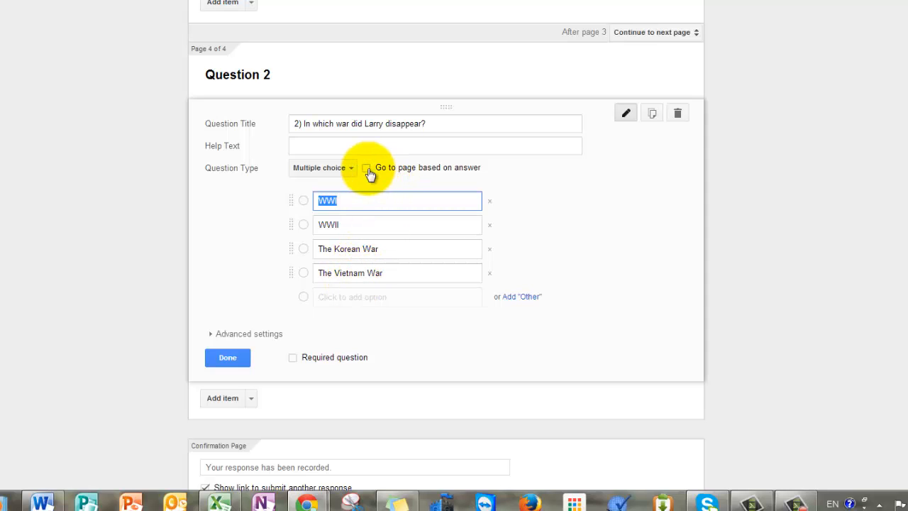
left_click(294, 359)
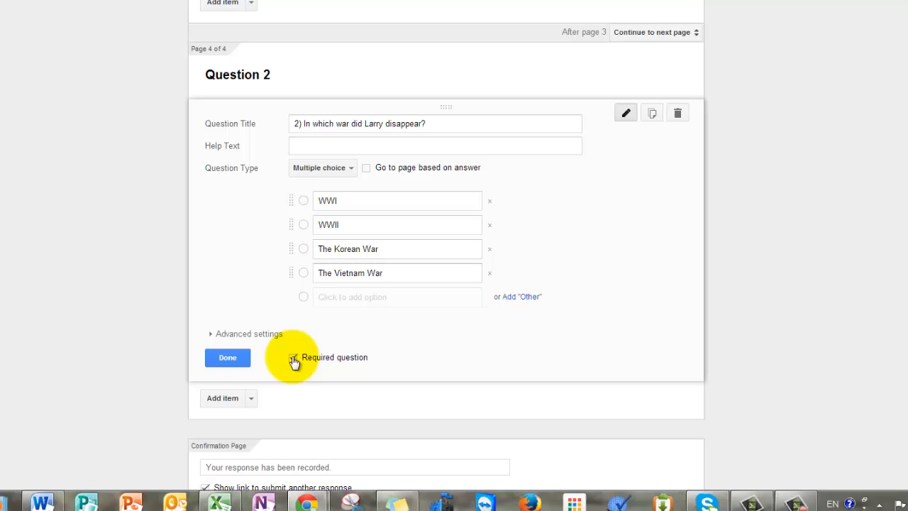
left_click(226, 358)
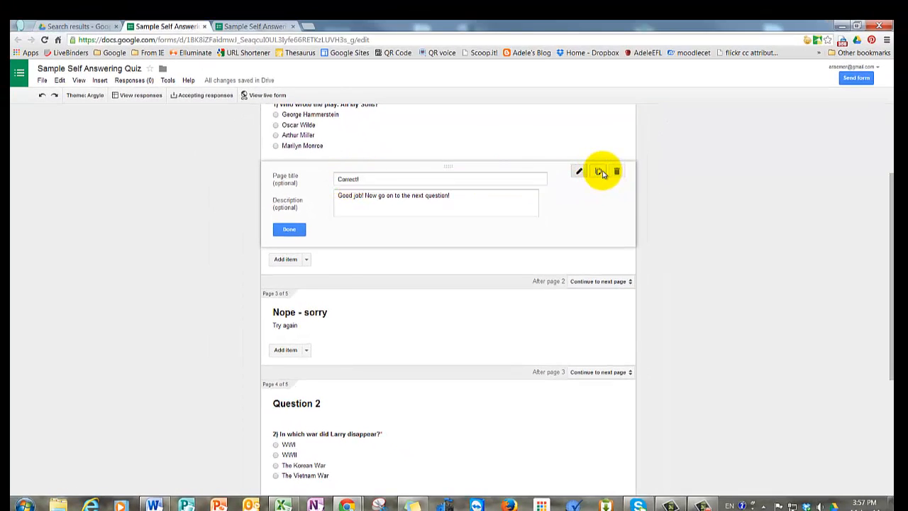
Step: Duplicate the "Correct!" page and move the copy directly after the "Question 2" page
left_click(599, 172)
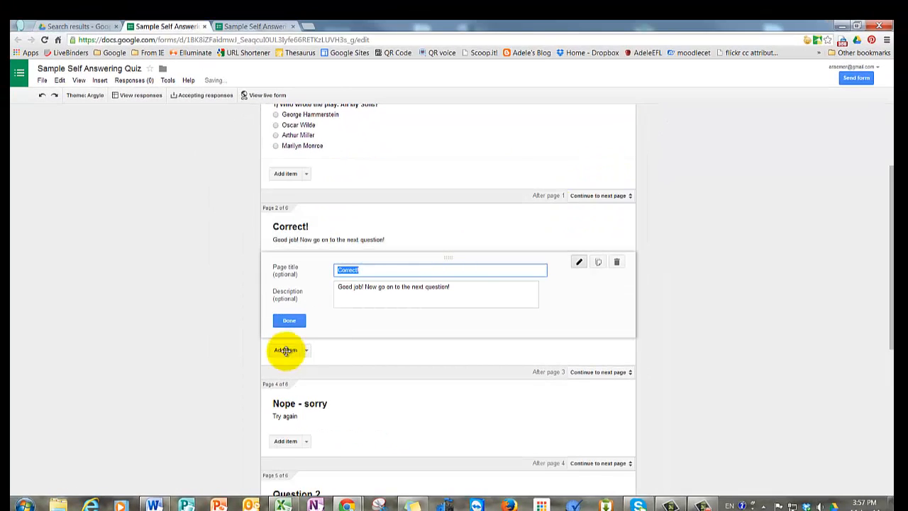
left_click(286, 319)
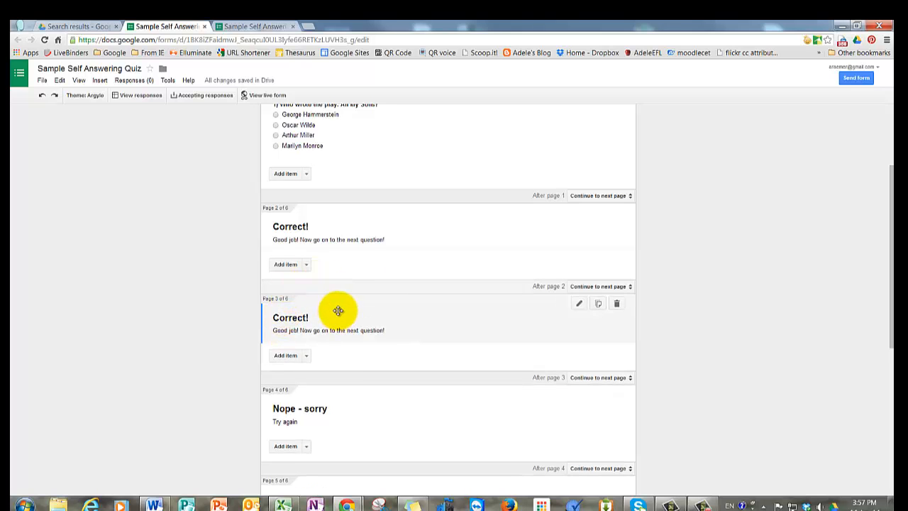
left_click_drag(339, 311, 334, 370)
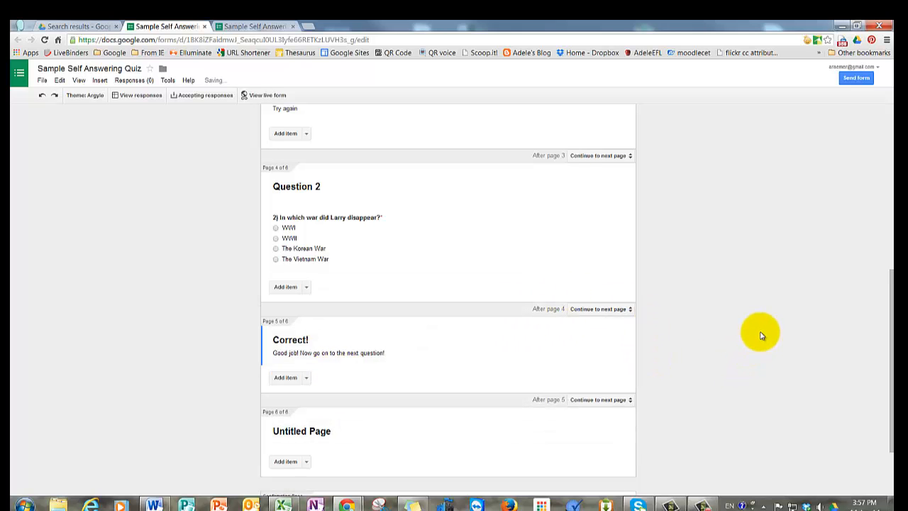
Step: Place a duplicate of the "Nope - sorry" page directly after the second "Correct!" page, and delete the untitled last page
scroll(589, 277, "up", 2)
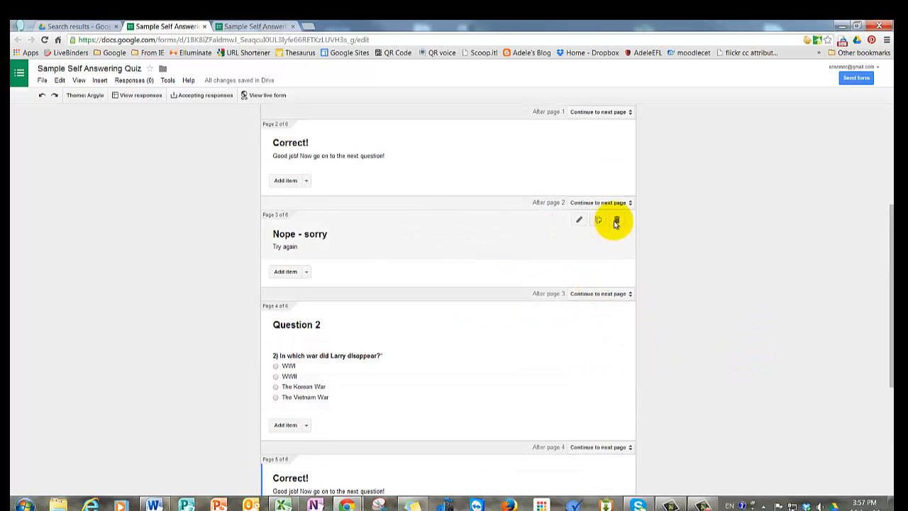
left_click(599, 221)
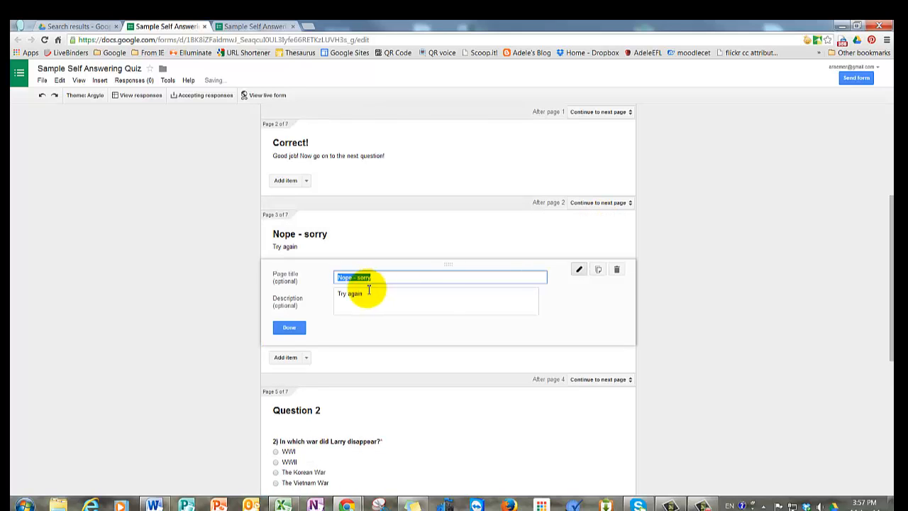
left_click(291, 326)
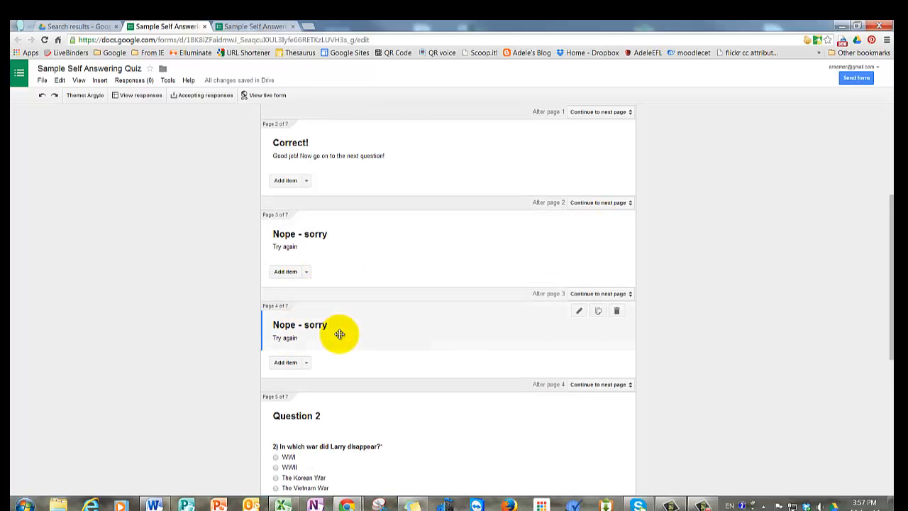
left_click_drag(340, 348, 338, 397)
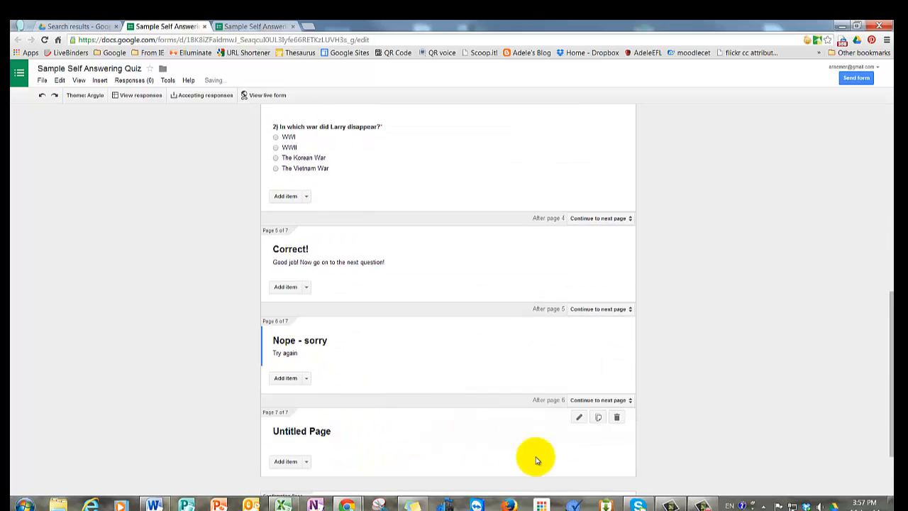
left_click(617, 417)
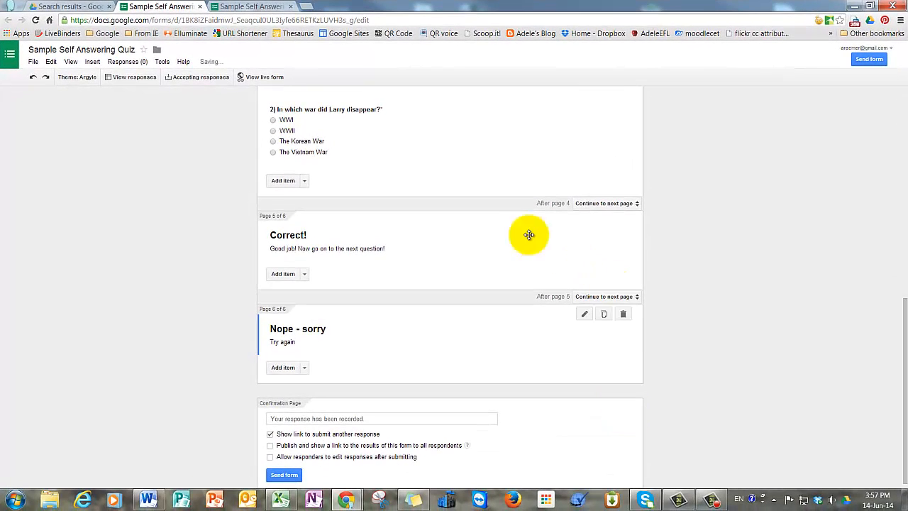
Step: Set the form to go to page 4 (Question 2) after page 2 and to page 1 (Sample Self Answering Quiz) after page 3
scroll(670, 250, "up", 2)
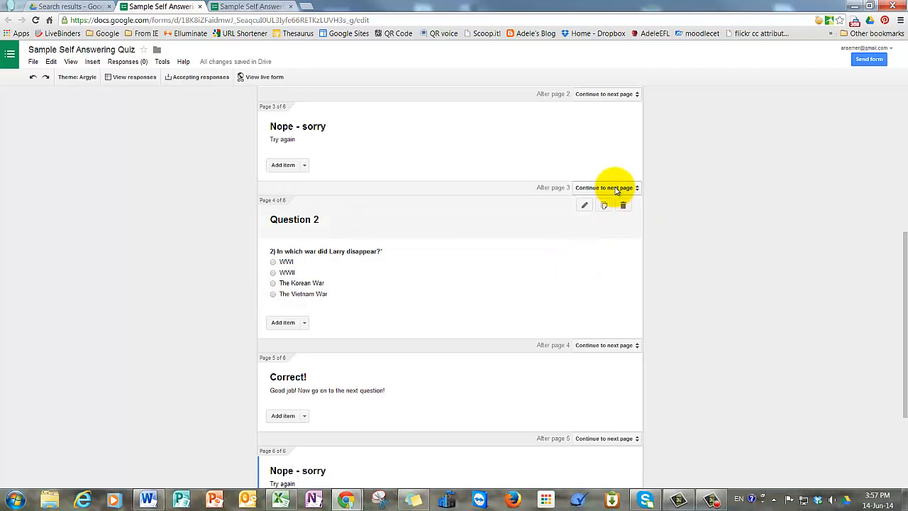
scroll(615, 190, "up", 5)
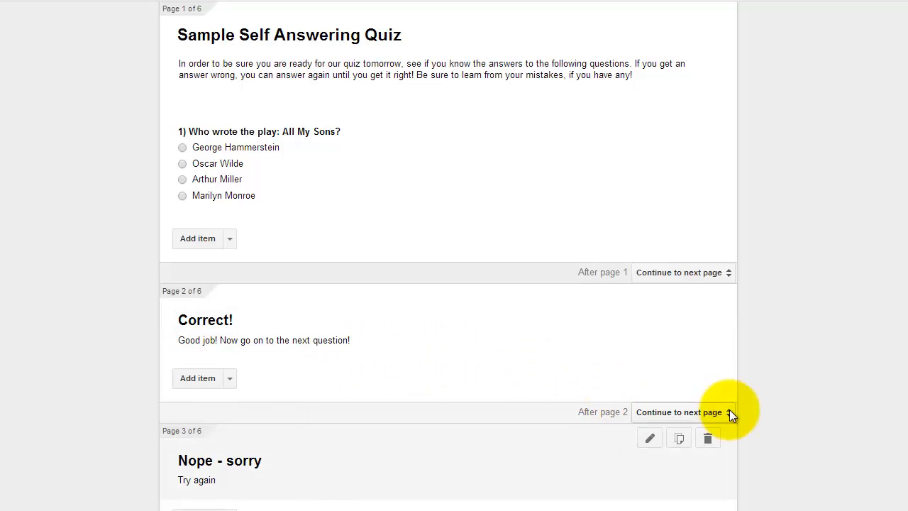
left_click(628, 374)
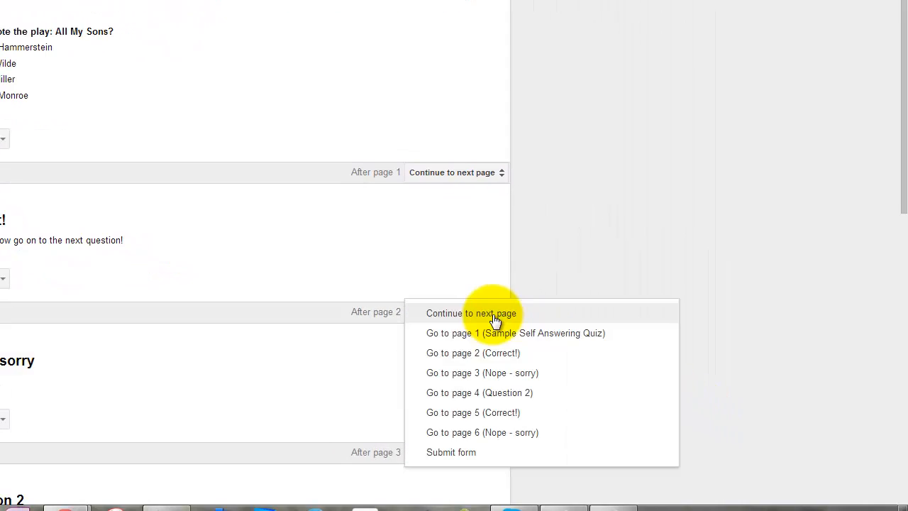
left_click(485, 395)
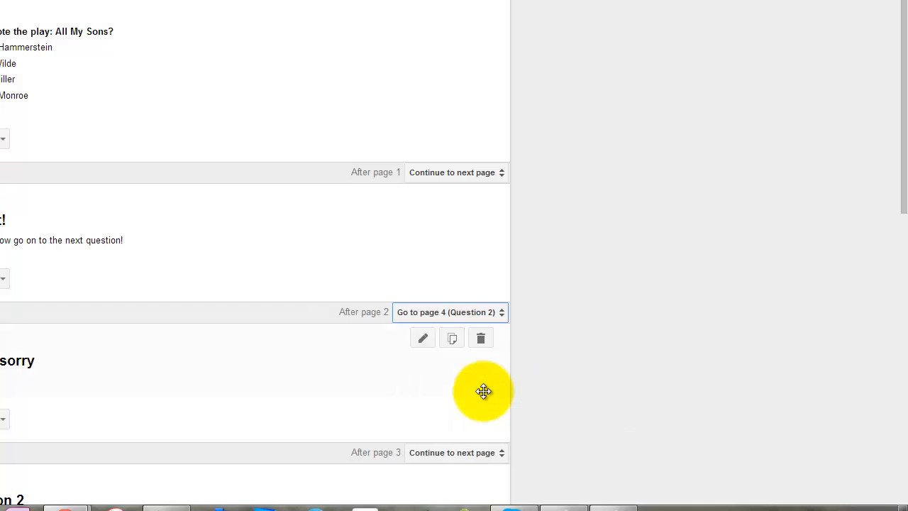
scroll(482, 391, "down", 2)
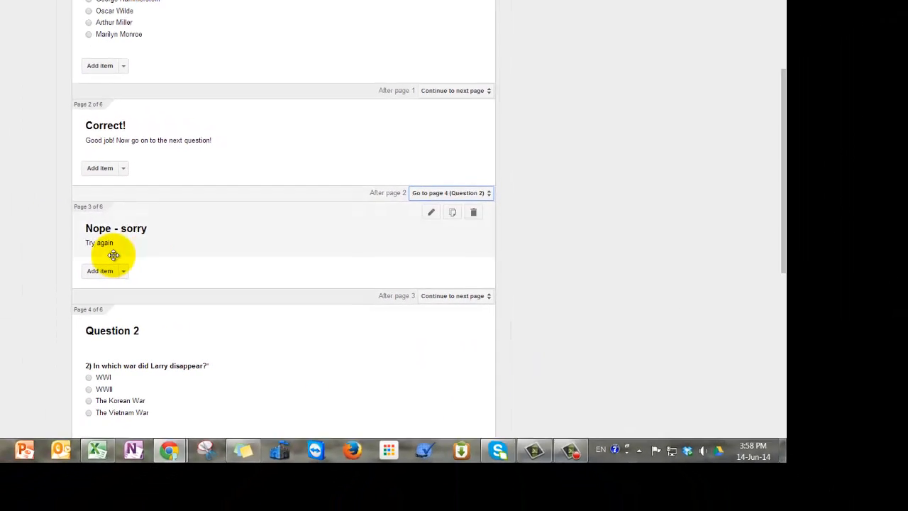
left_click(453, 297)
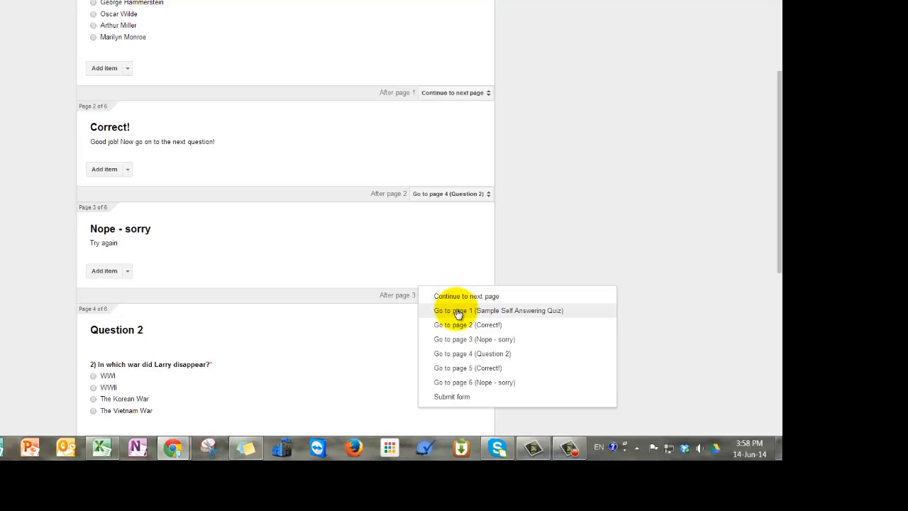
left_click(456, 309)
Step: Edit question 2 so that respondents go to a page based on their answer
scroll(456, 309, "down", 2)
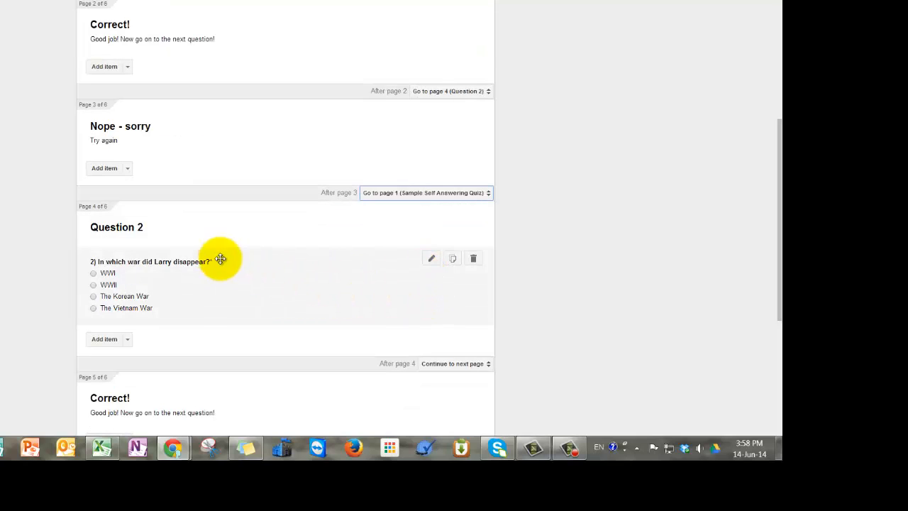
left_click(431, 259)
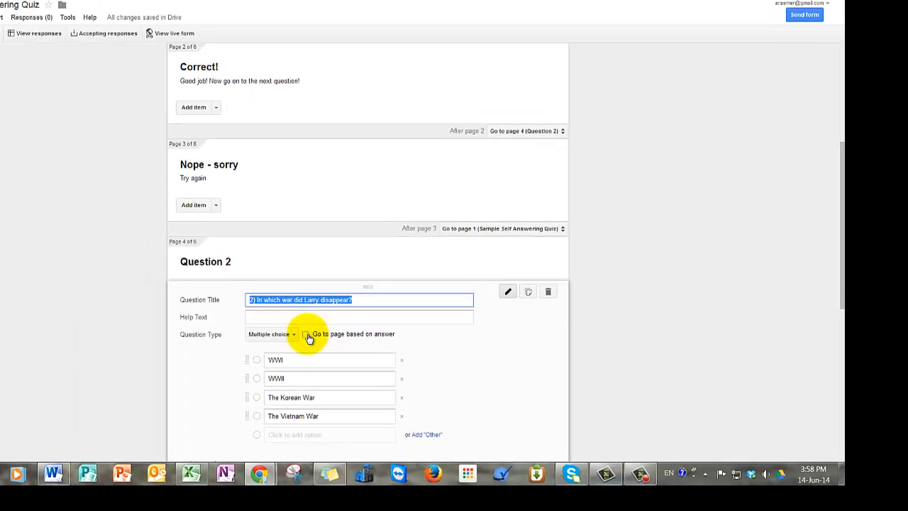
left_click(307, 338)
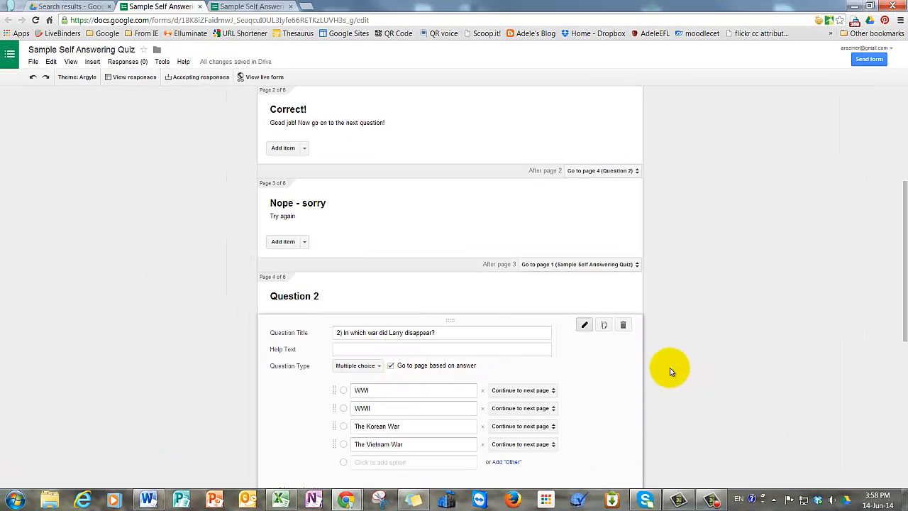
Step: Route question 2's WWII answer to page 5 (Correct!) and its three other answers to page 6 (Nope - sorry), then finish editing the question
scroll(589, 332, "down", 2)
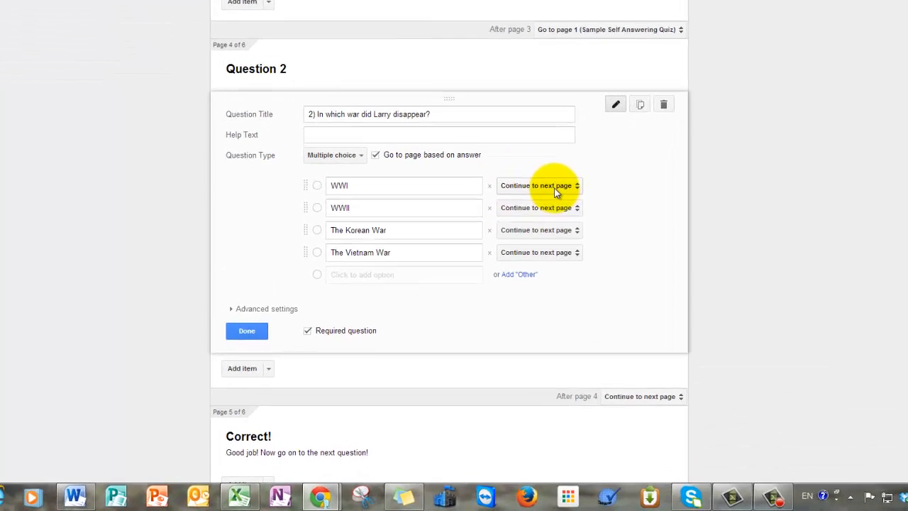
left_click(556, 188)
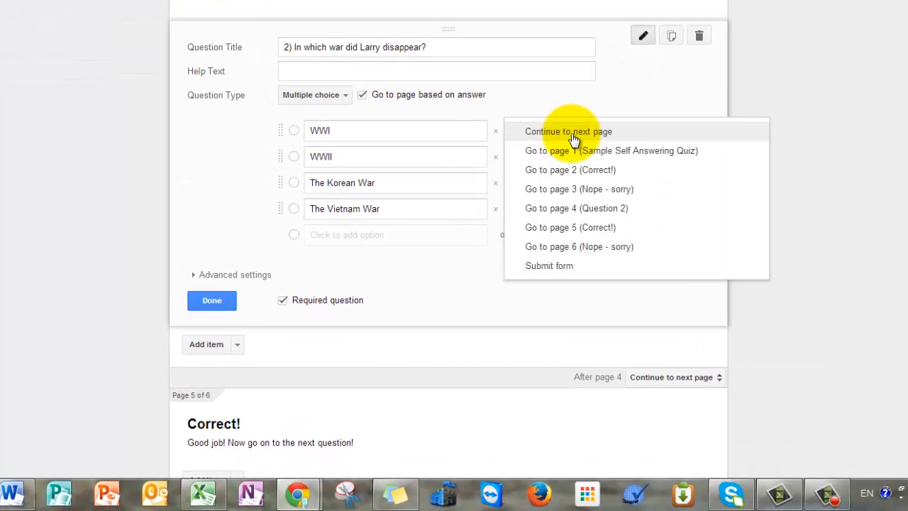
left_click(604, 247)
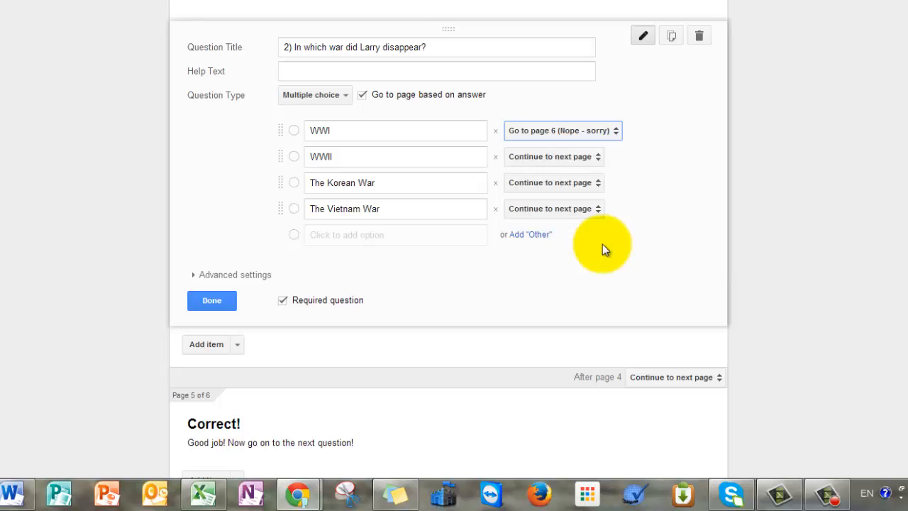
left_click(552, 157)
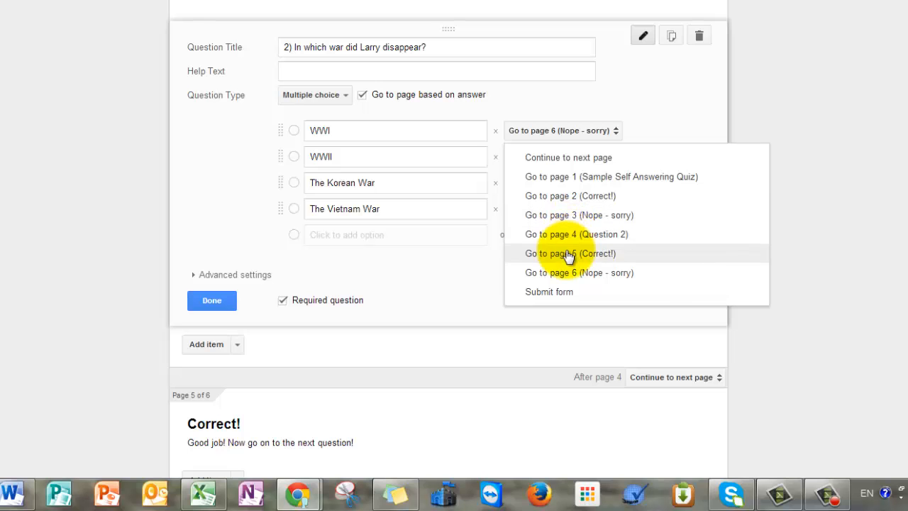
left_click(570, 253)
left_click(531, 185)
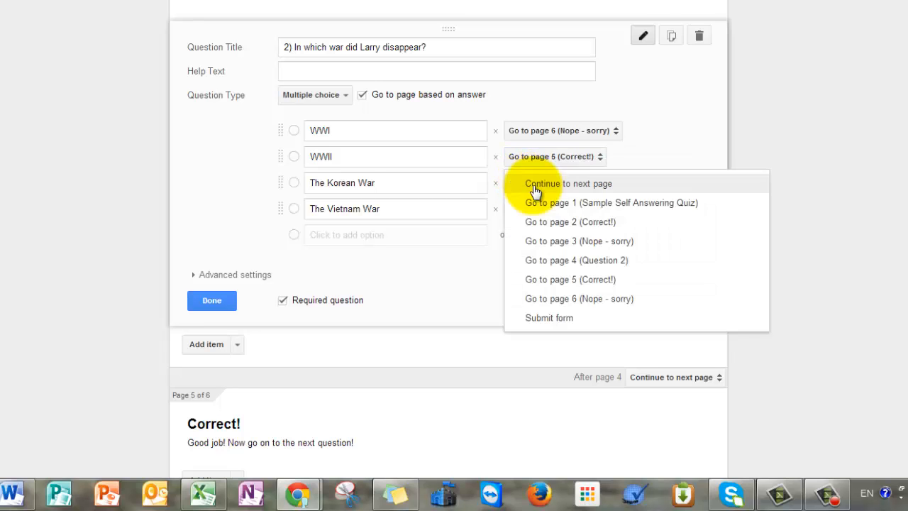
left_click(560, 298)
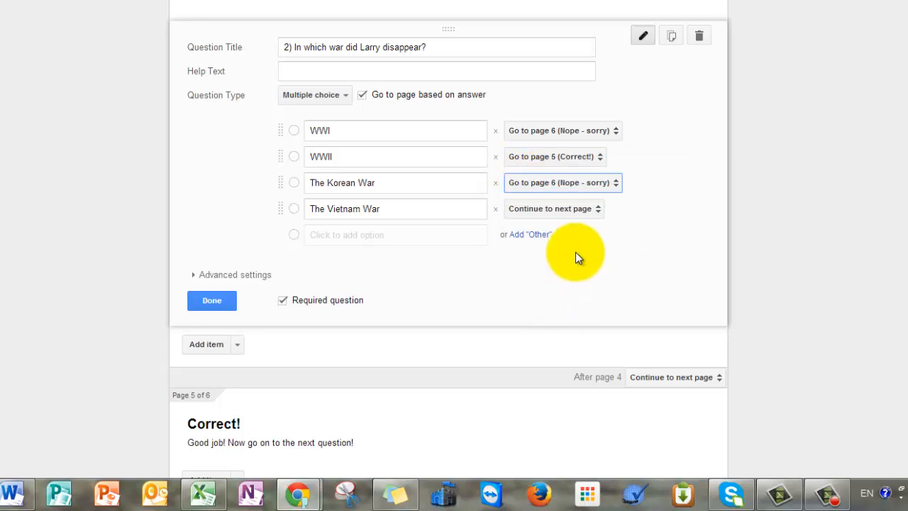
left_click(571, 210)
left_click(583, 326)
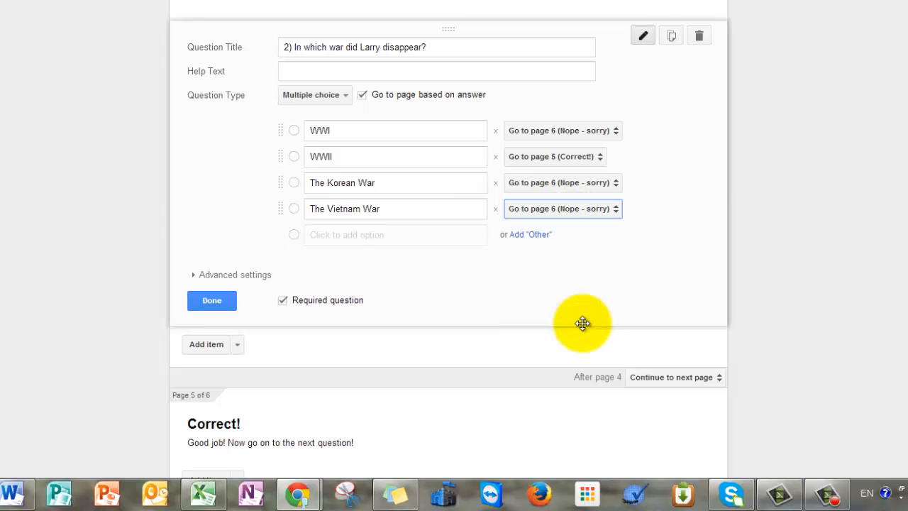
left_click(209, 305)
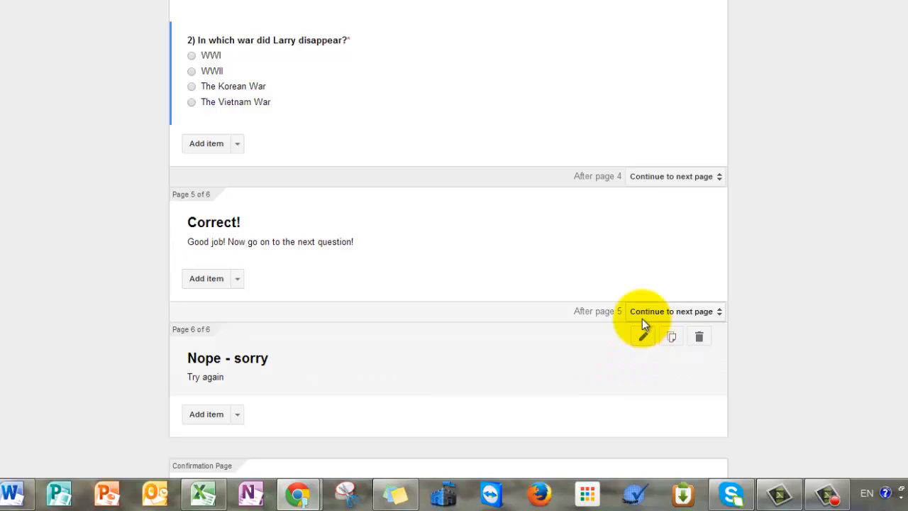
Step: Open the live form, answer question 1 with Arthur Miller, and continue through the feedback page to Question 2
scroll(642, 318, "down", 2)
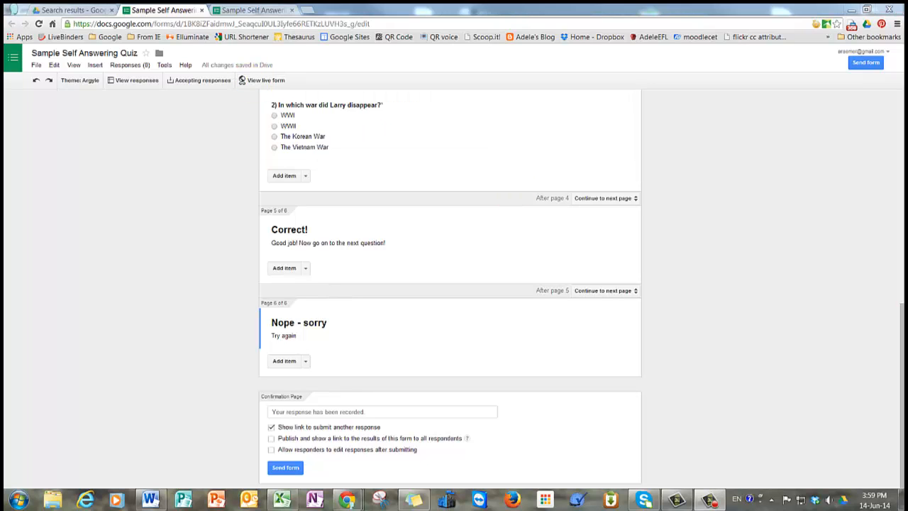
left_click(261, 83)
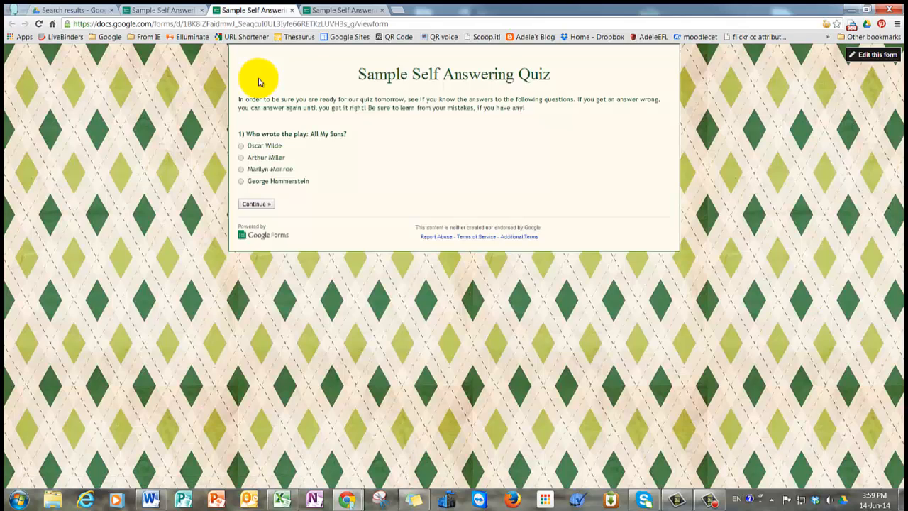
left_click(242, 157)
left_click(253, 205)
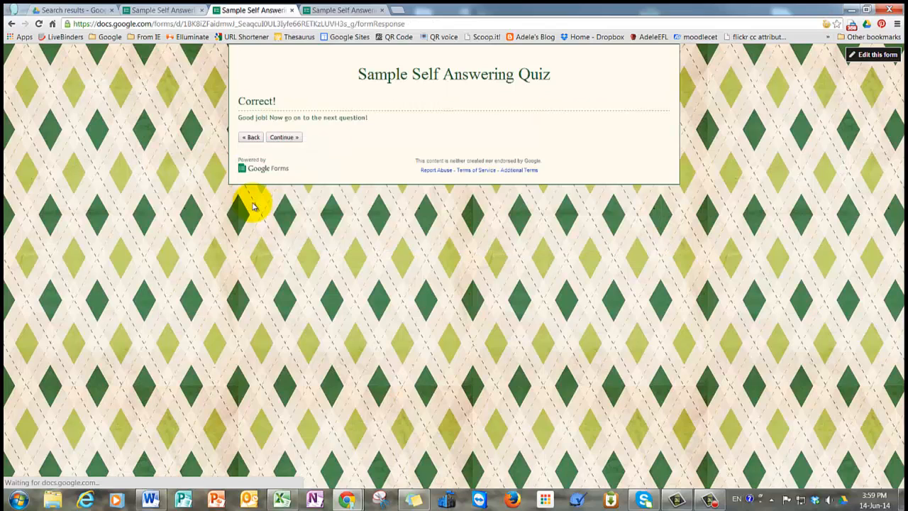
left_click(282, 137)
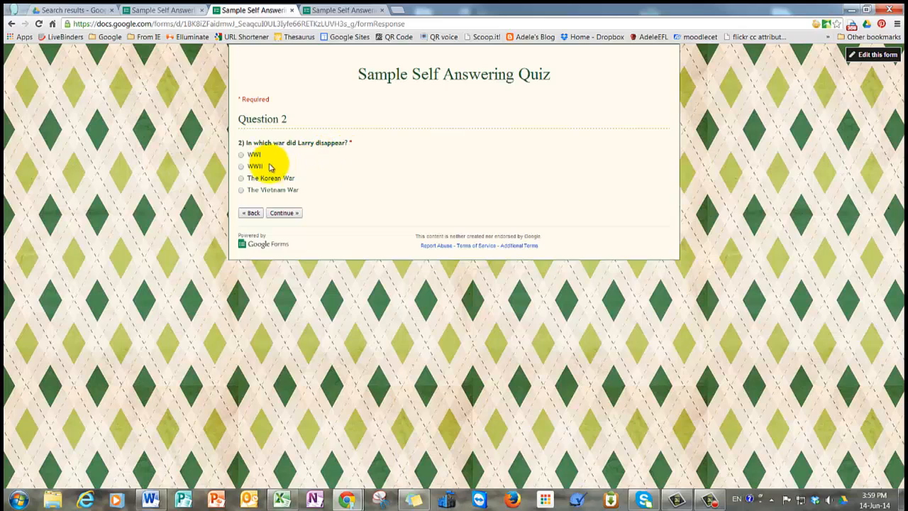
Step: Test a wrong answer by choosing WWI for question 2, and submit the form from the feedback page
left_click(240, 155)
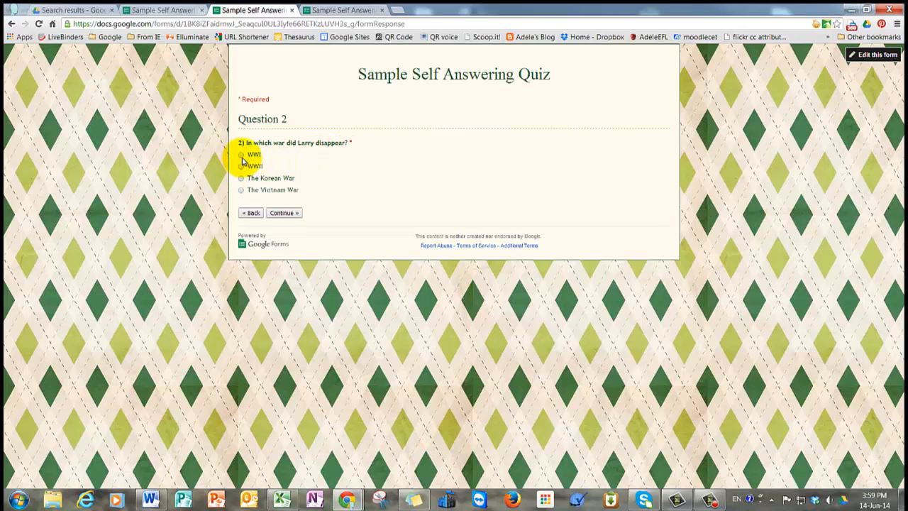
left_click(281, 214)
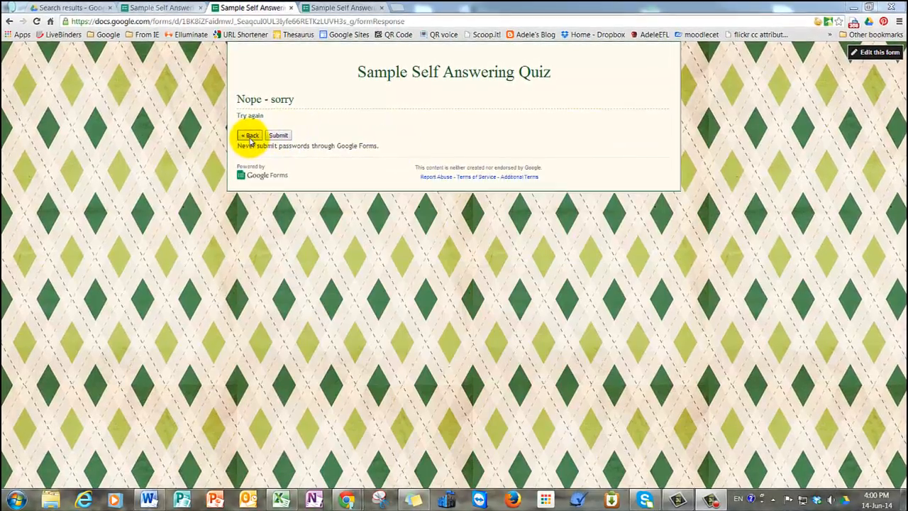
left_click(277, 135)
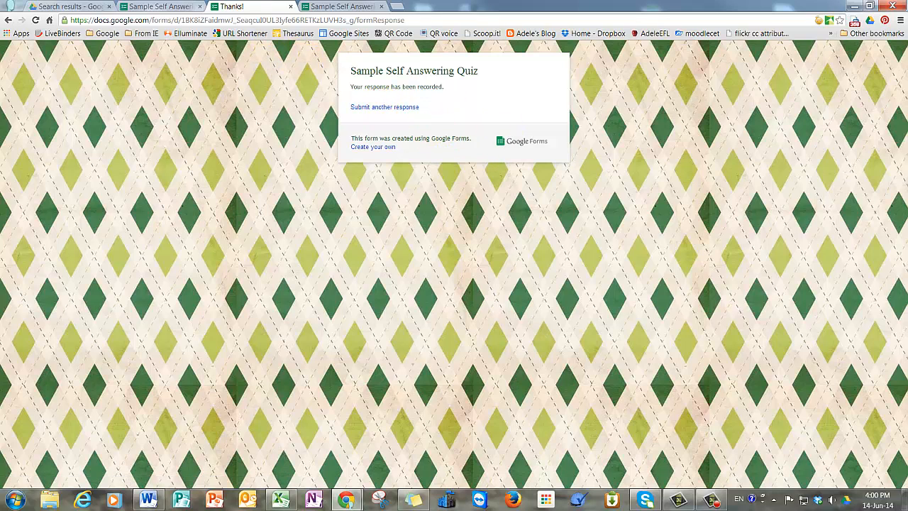
Step: Return to the form editor and add a page after page 6 titled "I hope this practice quiz has helped!"
left_click(173, 8)
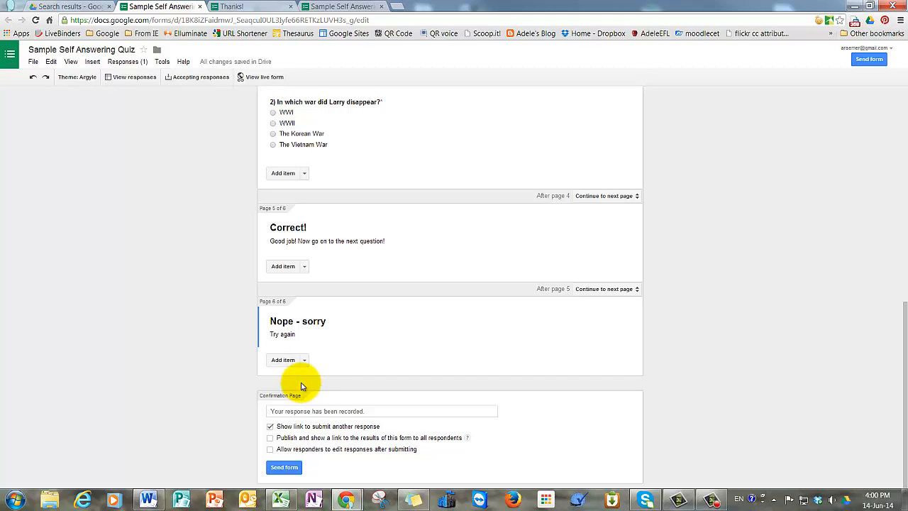
left_click(90, 62)
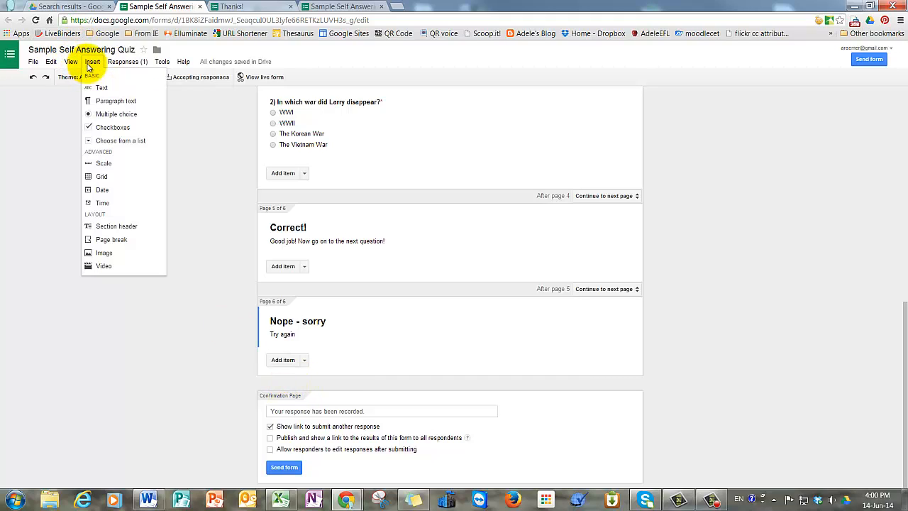
left_click(111, 239)
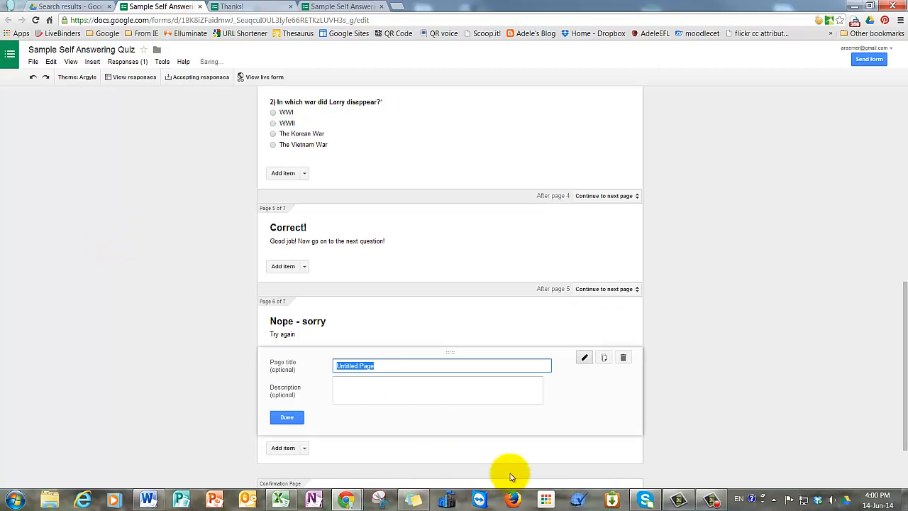
left_click(390, 365)
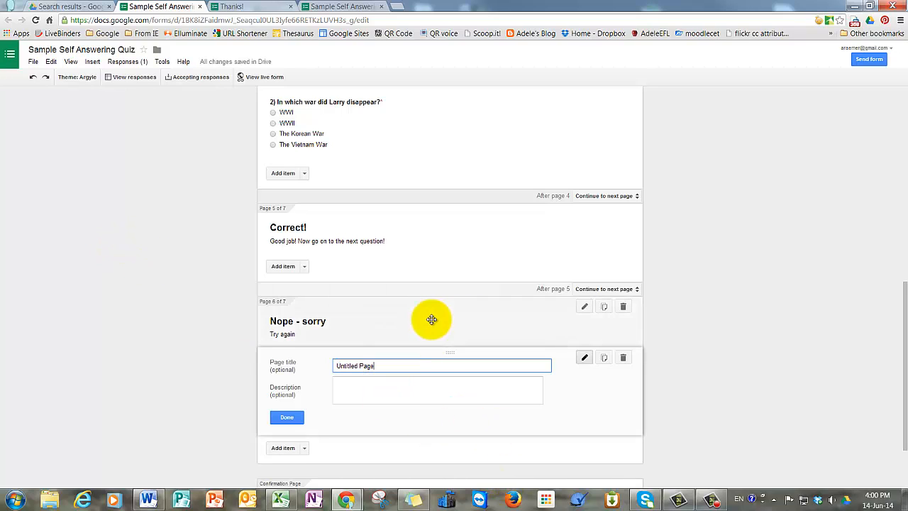
left_click_drag(397, 364, 334, 367)
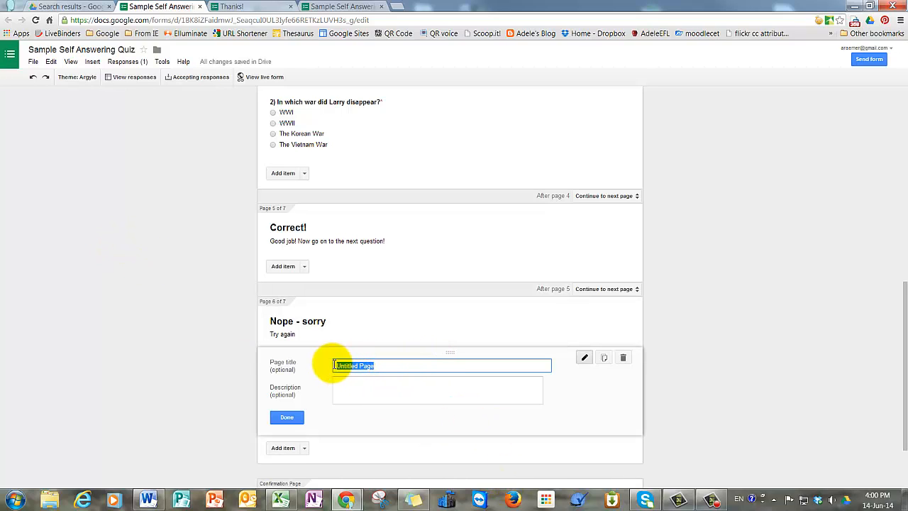
key("BackSpace")
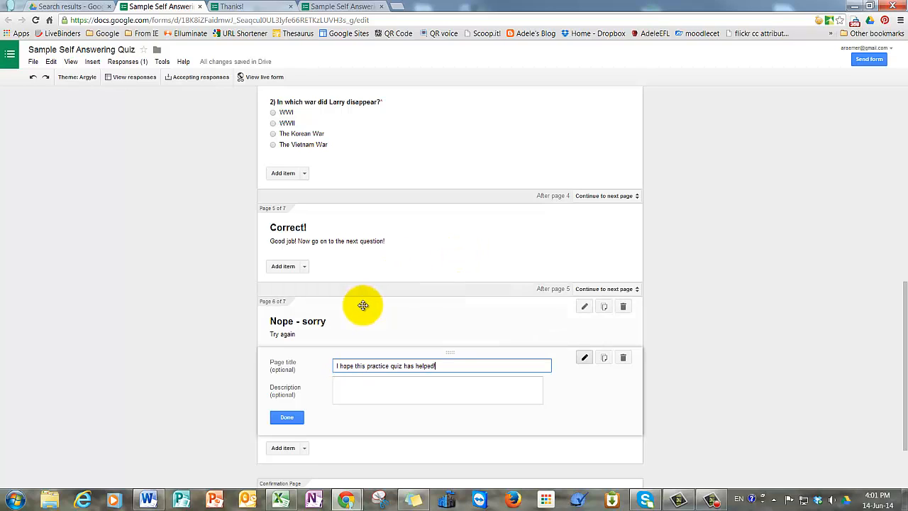
left_click(286, 416)
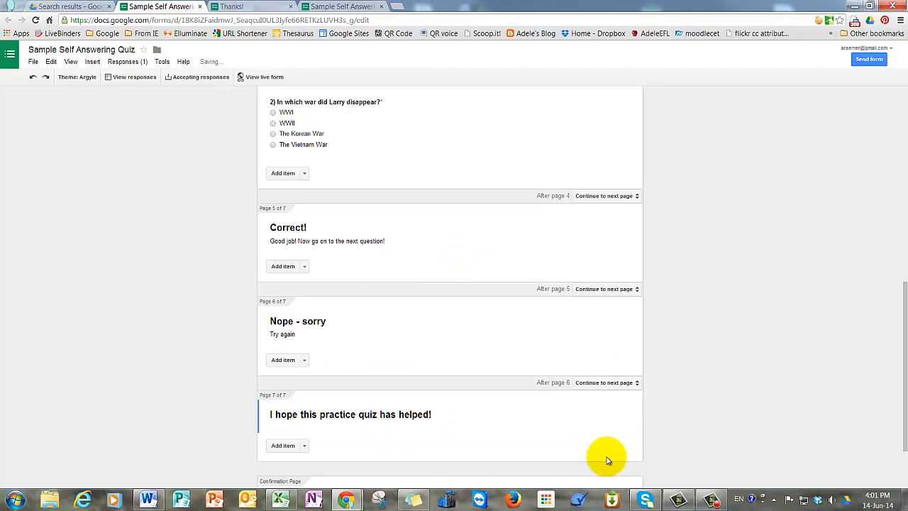
Step: Route page 6 (Nope - sorry) back to page 4 (Question 2) and page 5 (Correct!) to page 7, the closing page
left_click(599, 383)
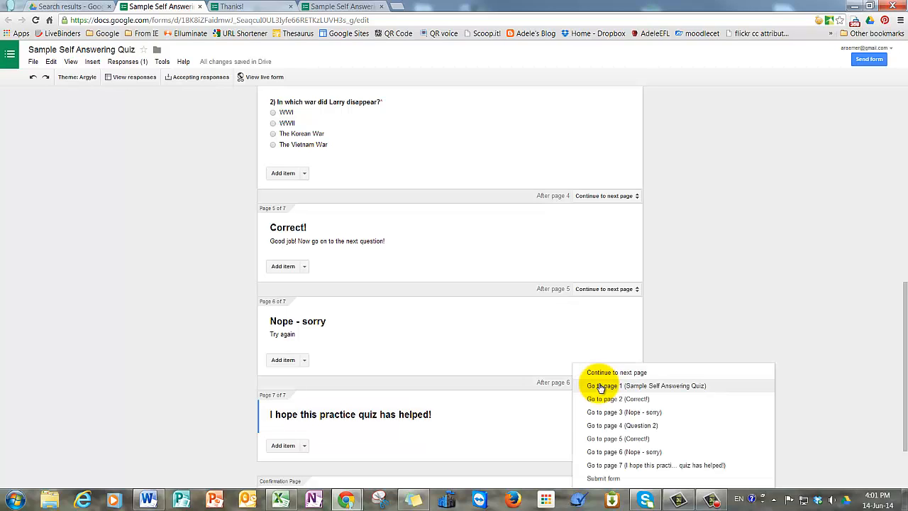
left_click(614, 425)
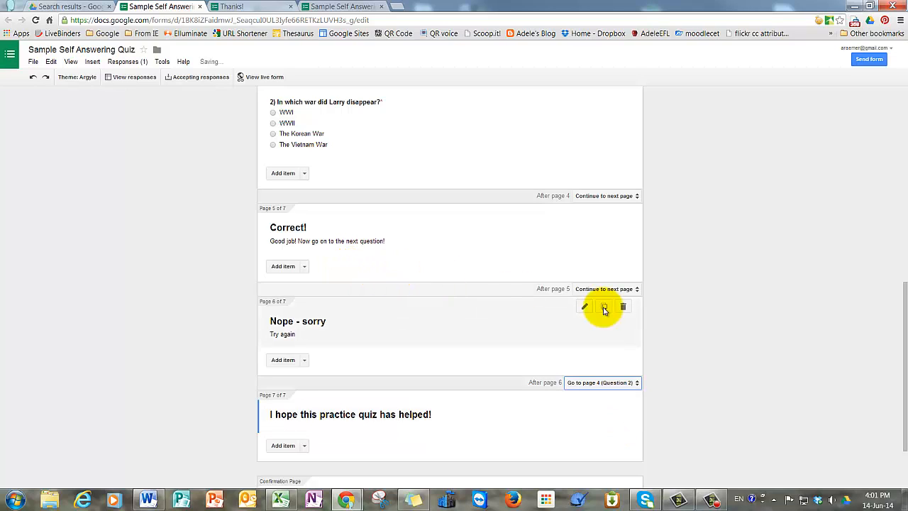
left_click(607, 290)
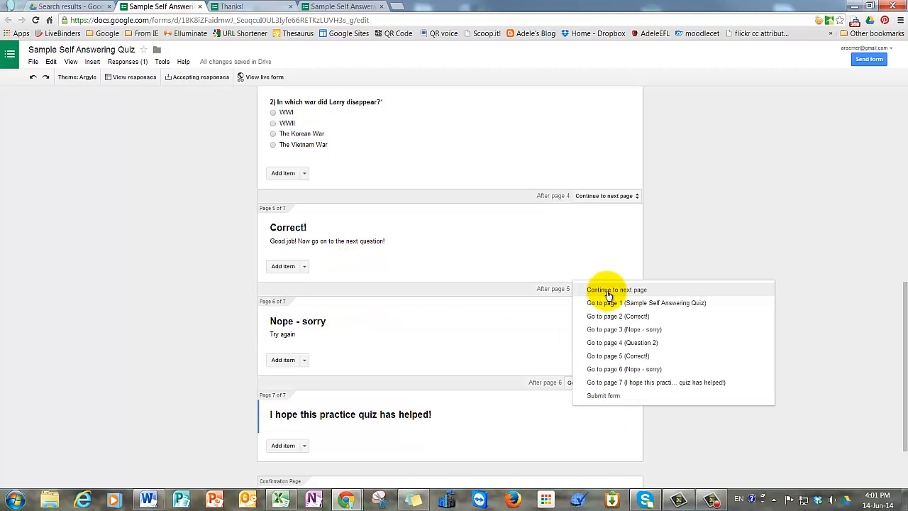
left_click(627, 383)
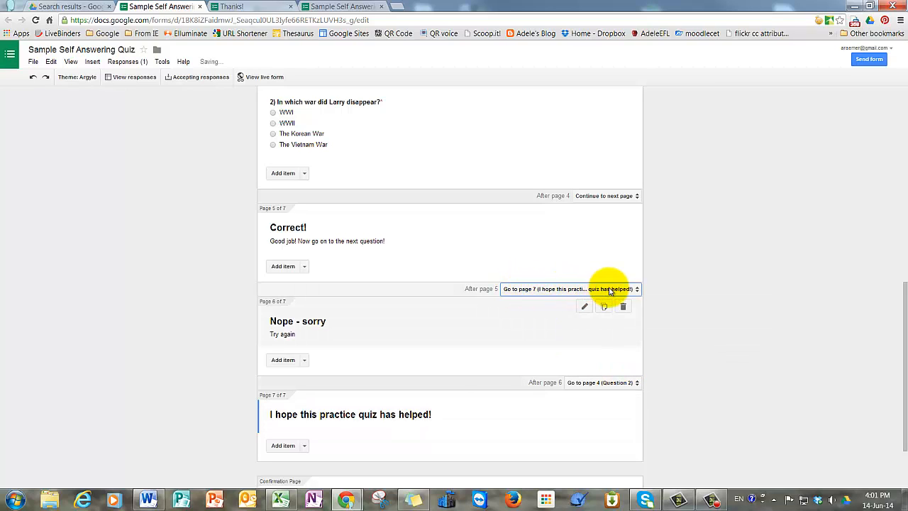
Step: Add a page after the closing message page and title it "Name and email"
scroll(436, 422, "down", 1)
scroll(436, 422, "down", 1)
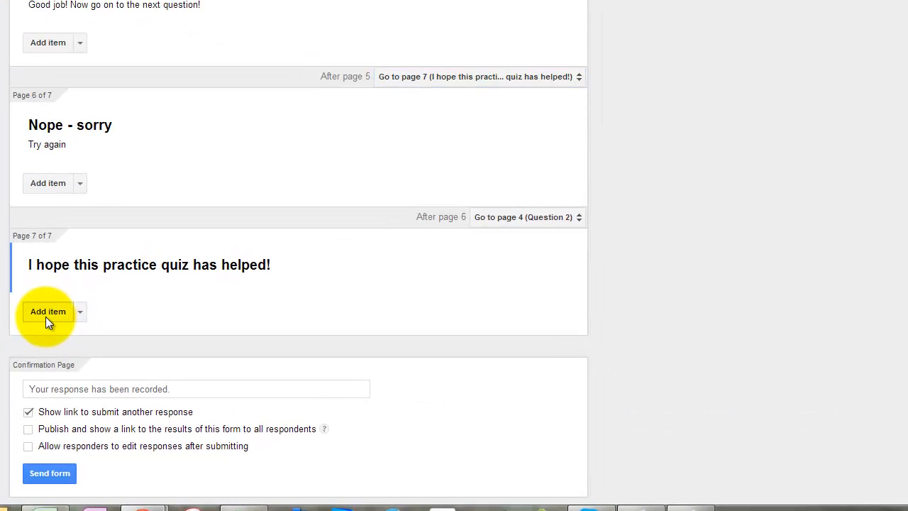
left_click(45, 316)
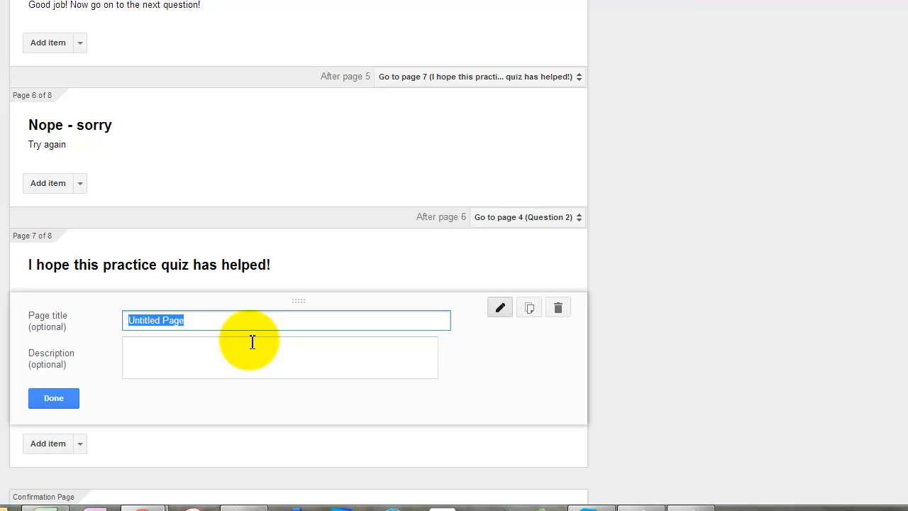
type("Name")
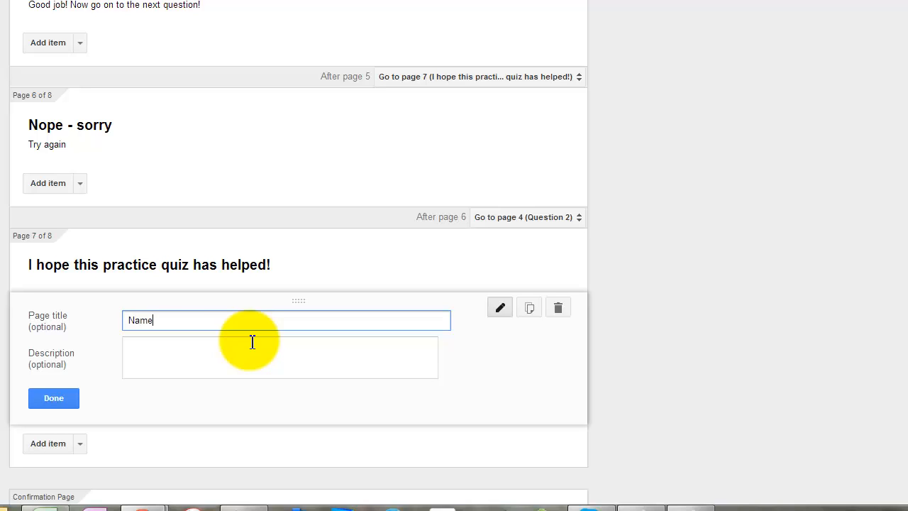
type(" and email")
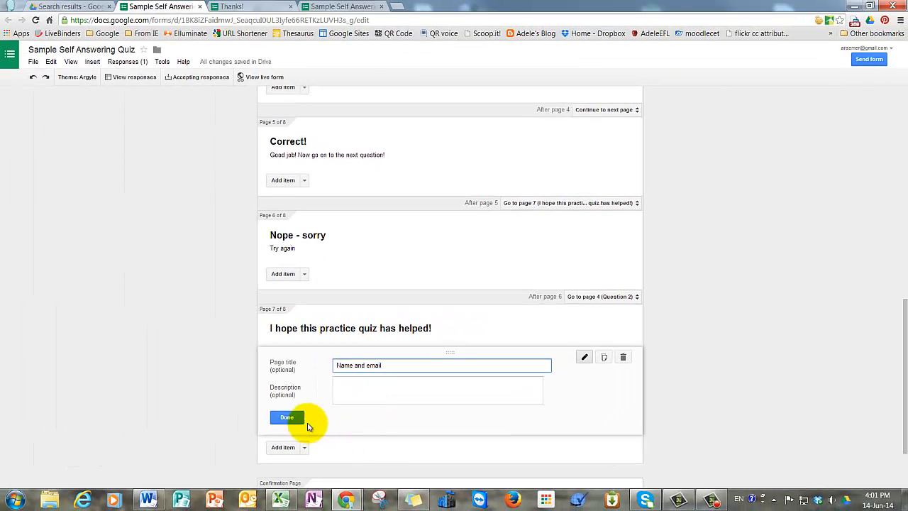
left_click(64, 398)
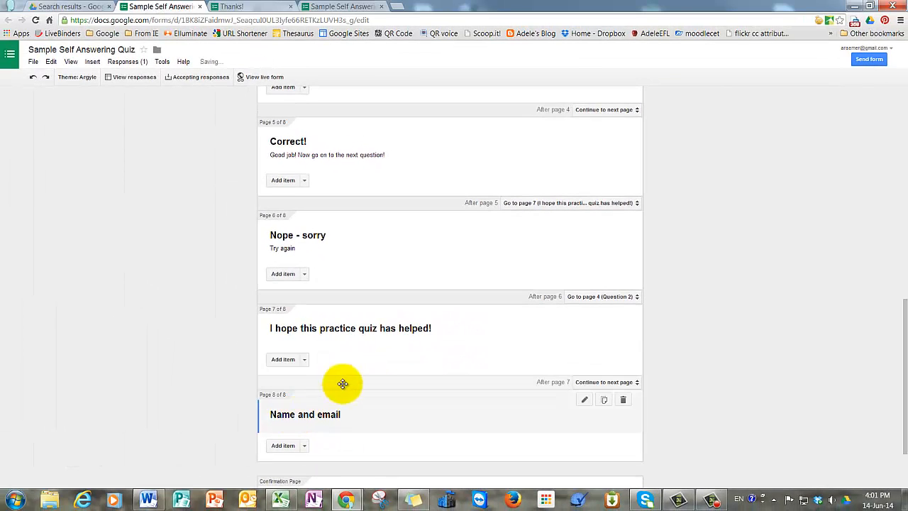
Step: Add a required text question titled "Name" to the Name and email page
scroll(394, 436, "down", 1)
scroll(314, 406, "down", 1)
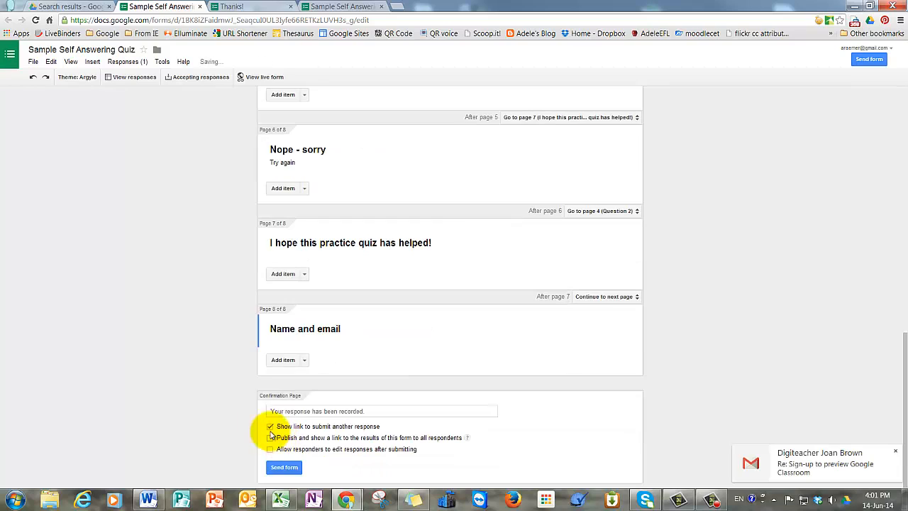
left_click(305, 361)
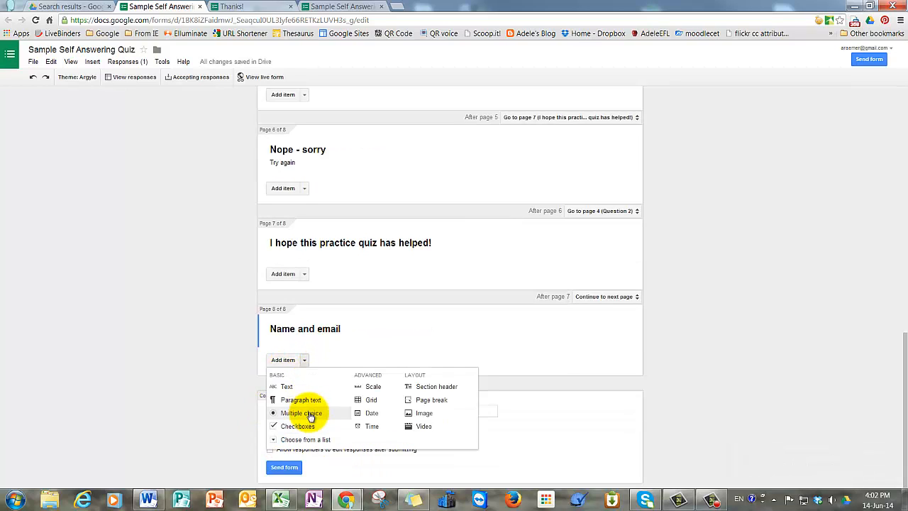
left_click(294, 389)
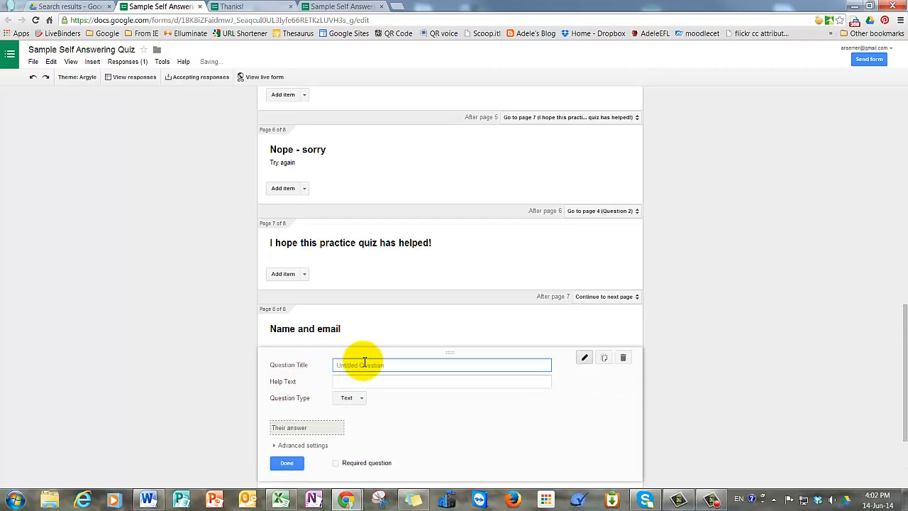
type("Name")
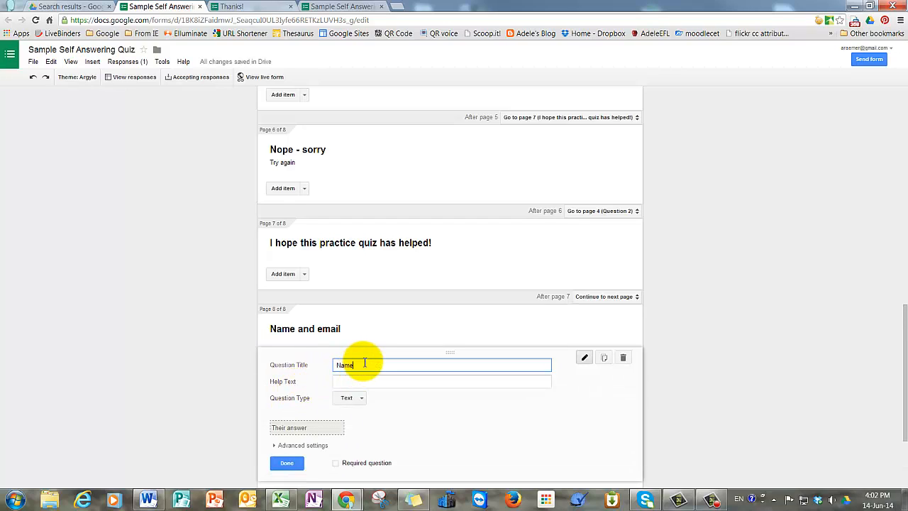
left_click(336, 463)
left_click(286, 464)
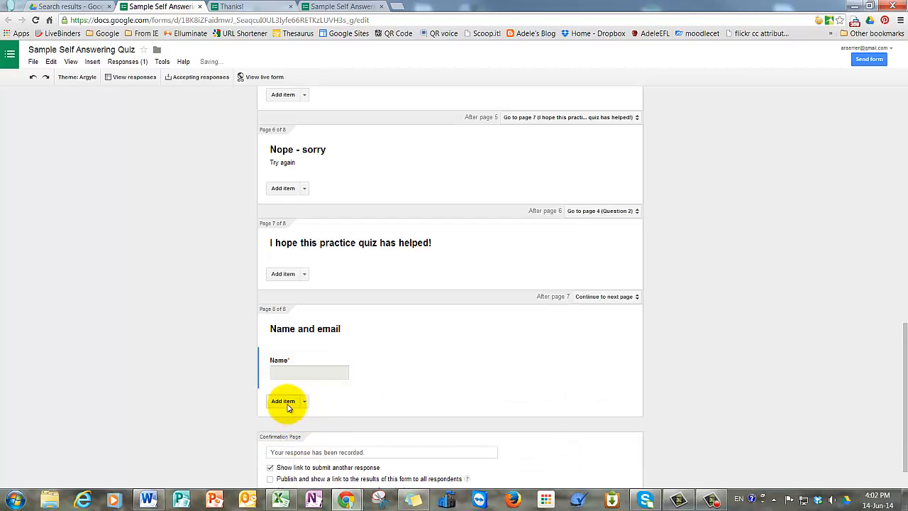
Step: Add a second required text question titled "Email" below the Name question
left_click(283, 402)
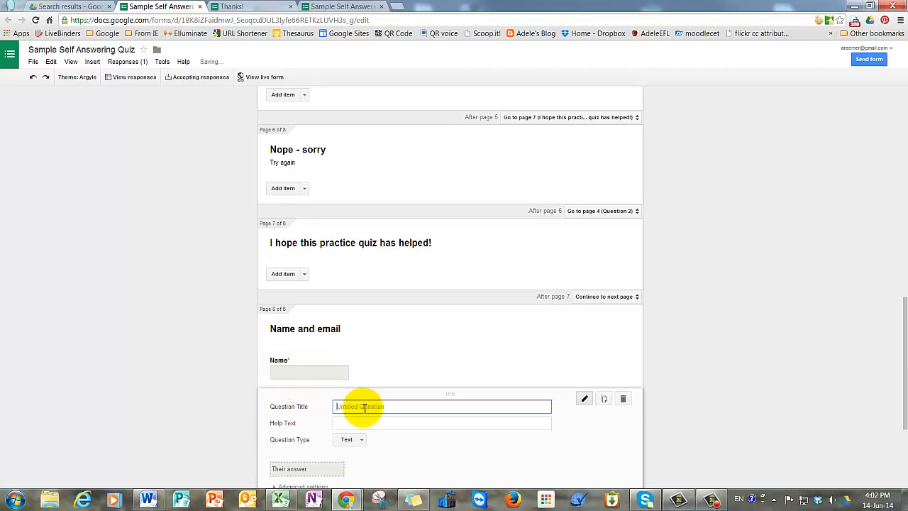
type("Email")
scroll(371, 429, "down", 1)
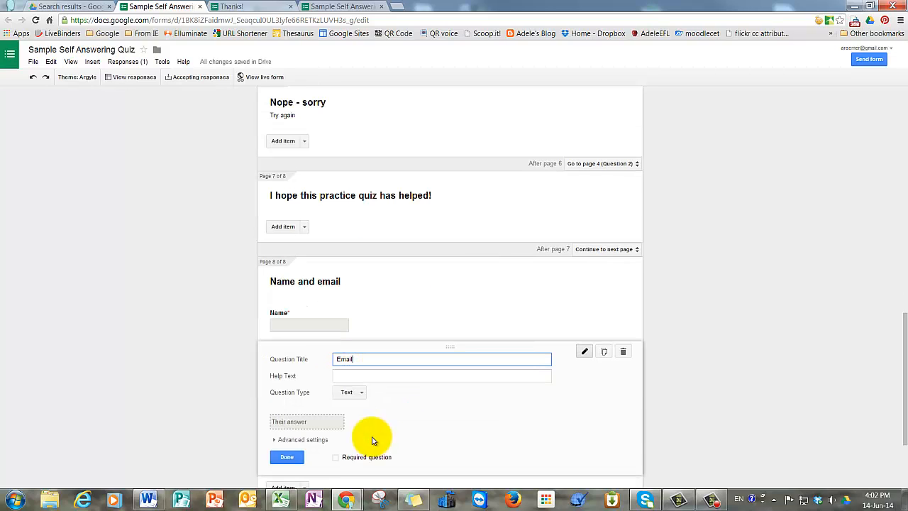
left_click(336, 458)
left_click(287, 457)
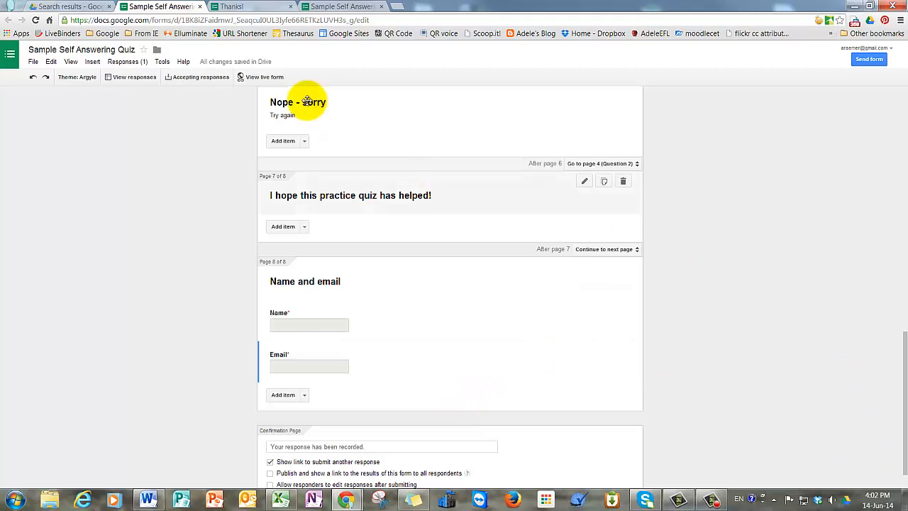
Step: Open the live form and answer question 1 with Arthur Miller and question 2 with WWII, continuing past both
left_click(263, 78)
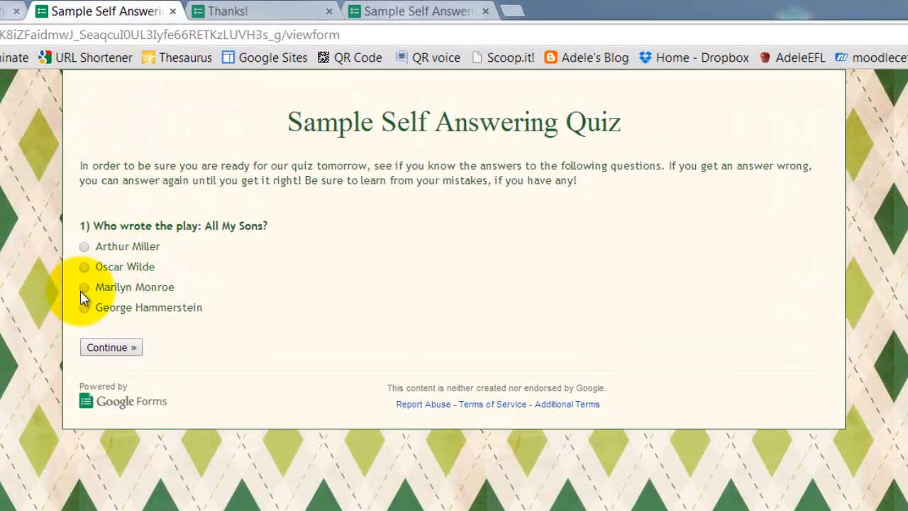
left_click(84, 246)
left_click(111, 347)
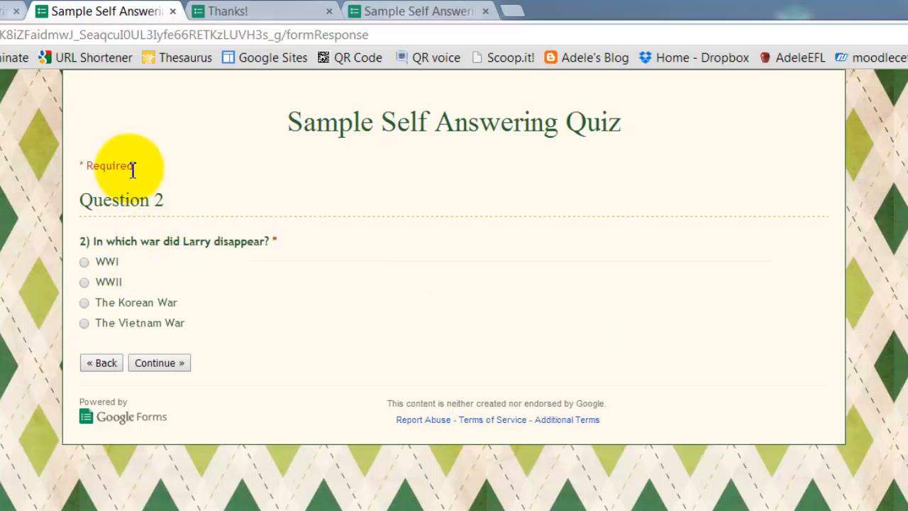
left_click(85, 282)
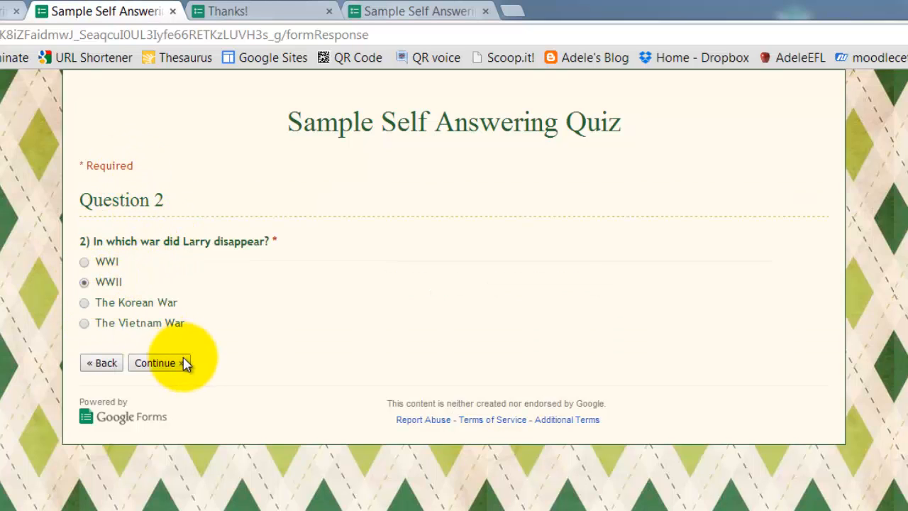
left_click(179, 368)
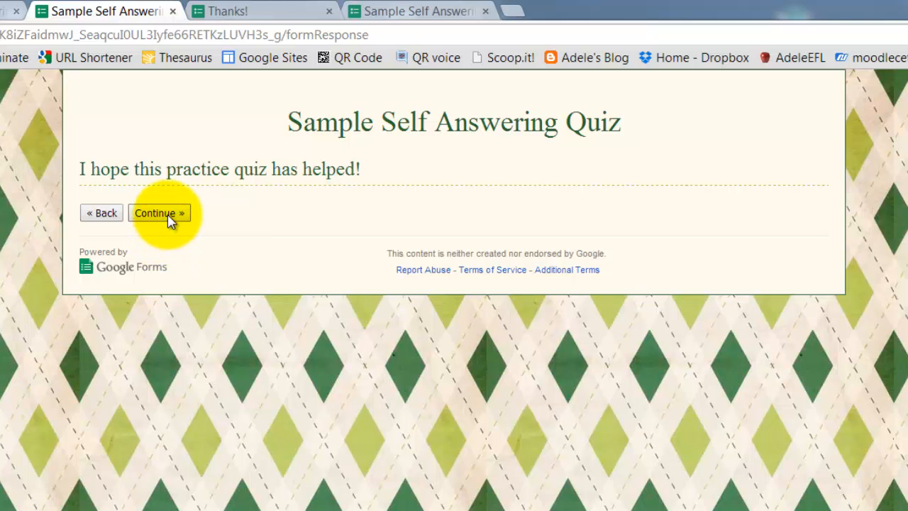
Step: Continue past the closing message, enter the respondent's name and email, and submit the form
left_click(170, 220)
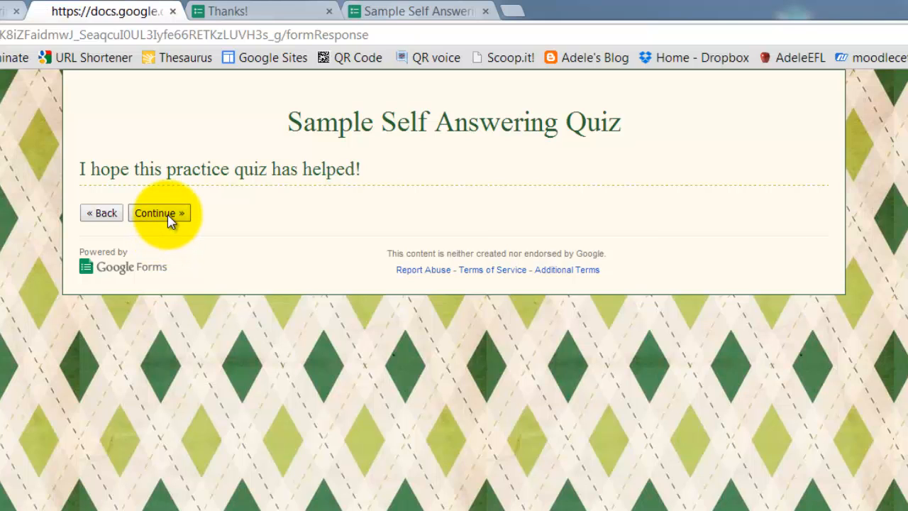
left_click(165, 263)
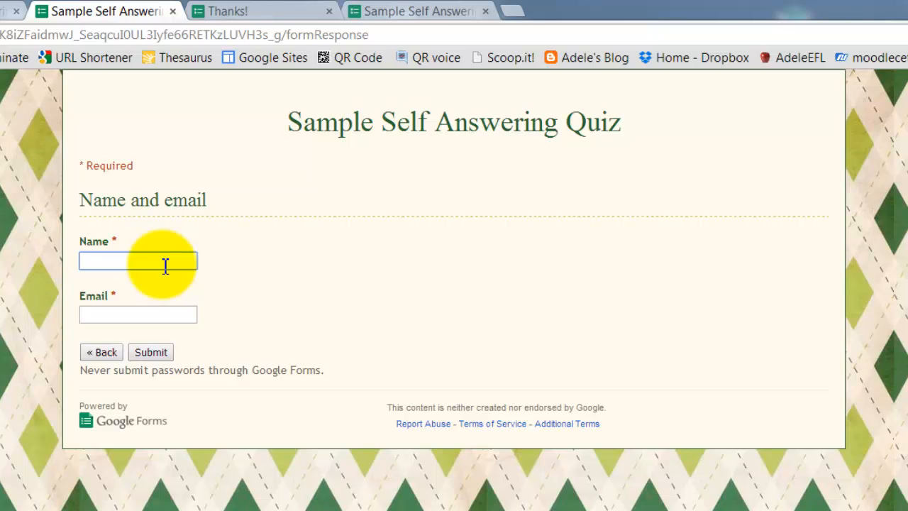
left_click(149, 317)
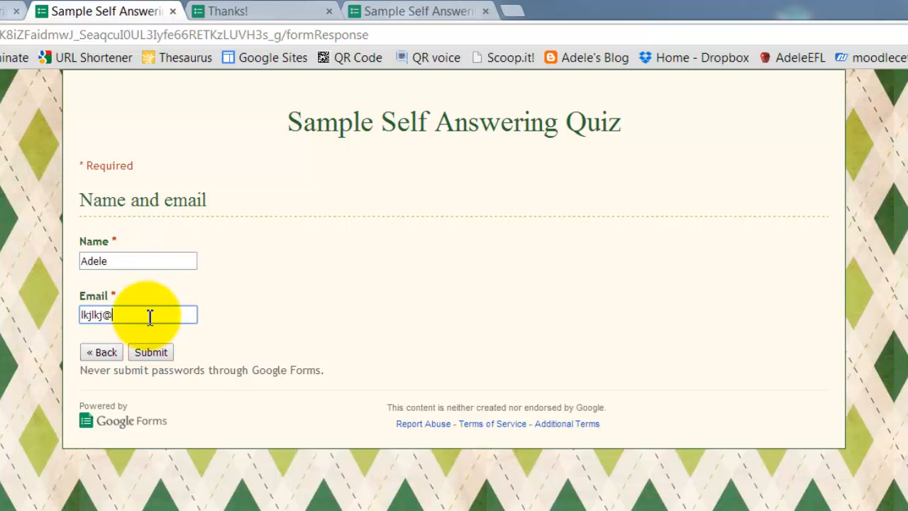
left_click(159, 354)
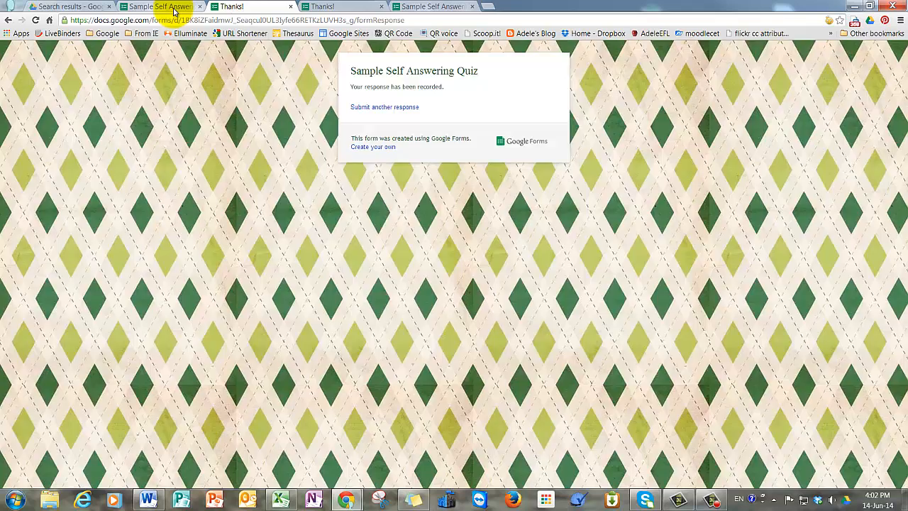
Step: Return to the form editor and open the quiz's responses spreadsheet
left_click(170, 9)
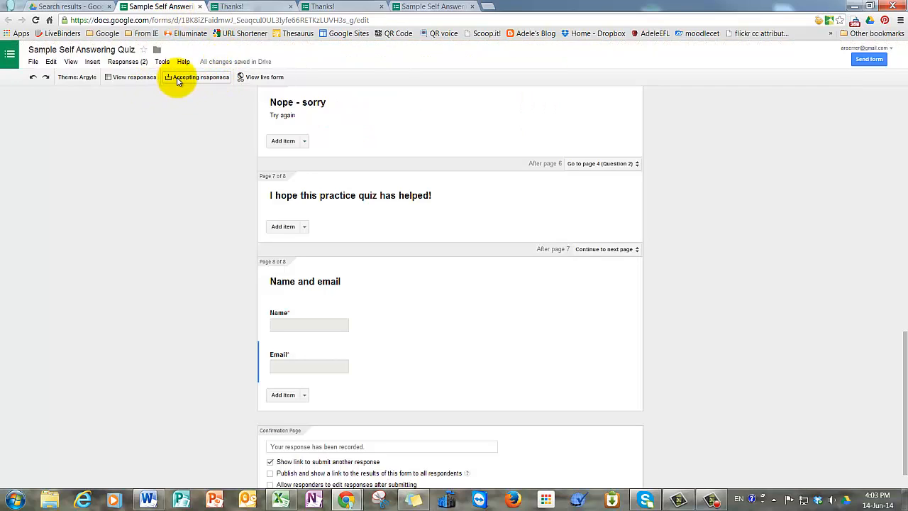
left_click(146, 78)
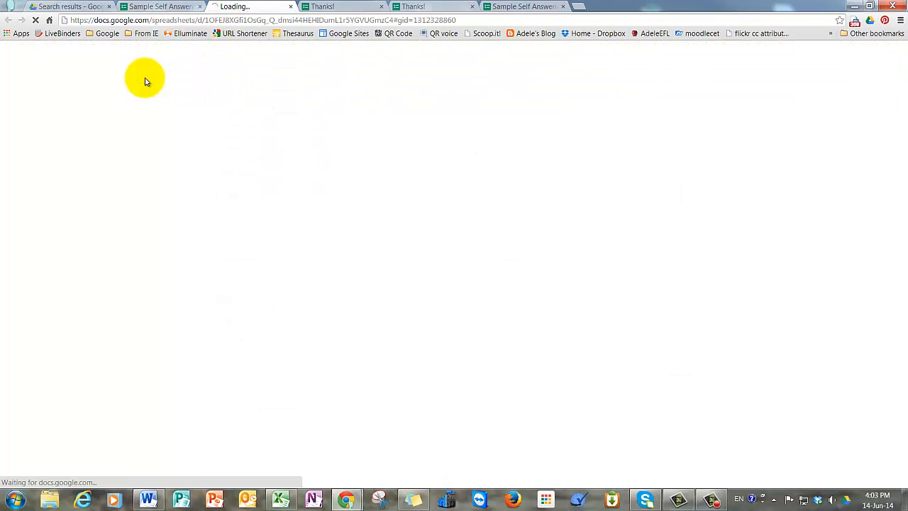